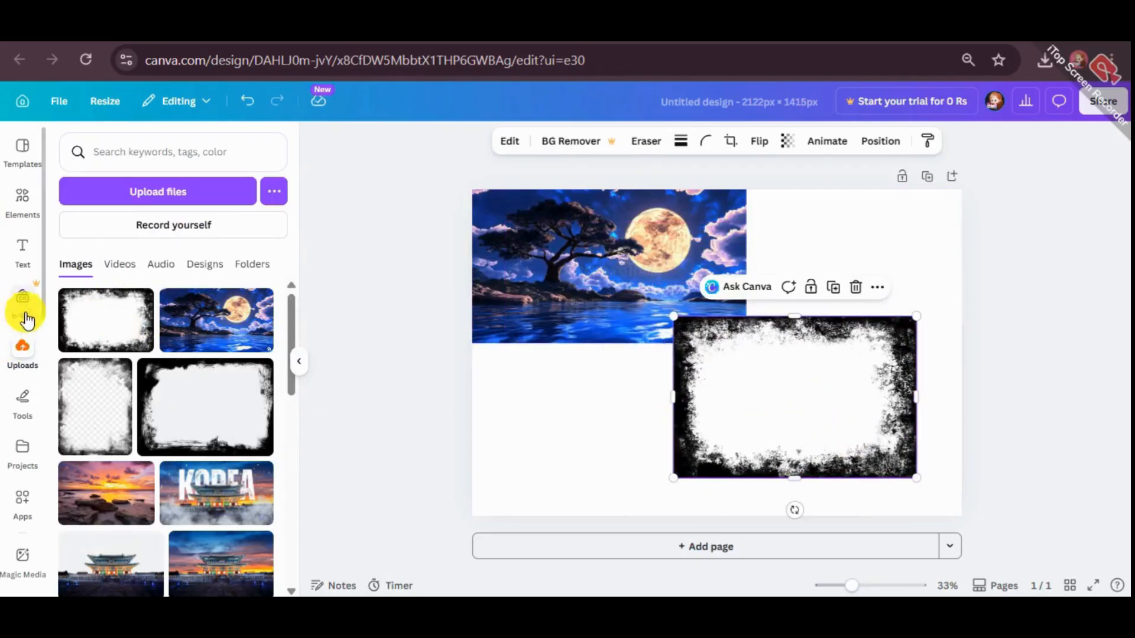
Step: Search the Canva apps for "Blend Image" and open the Blend Image app
click(27, 506)
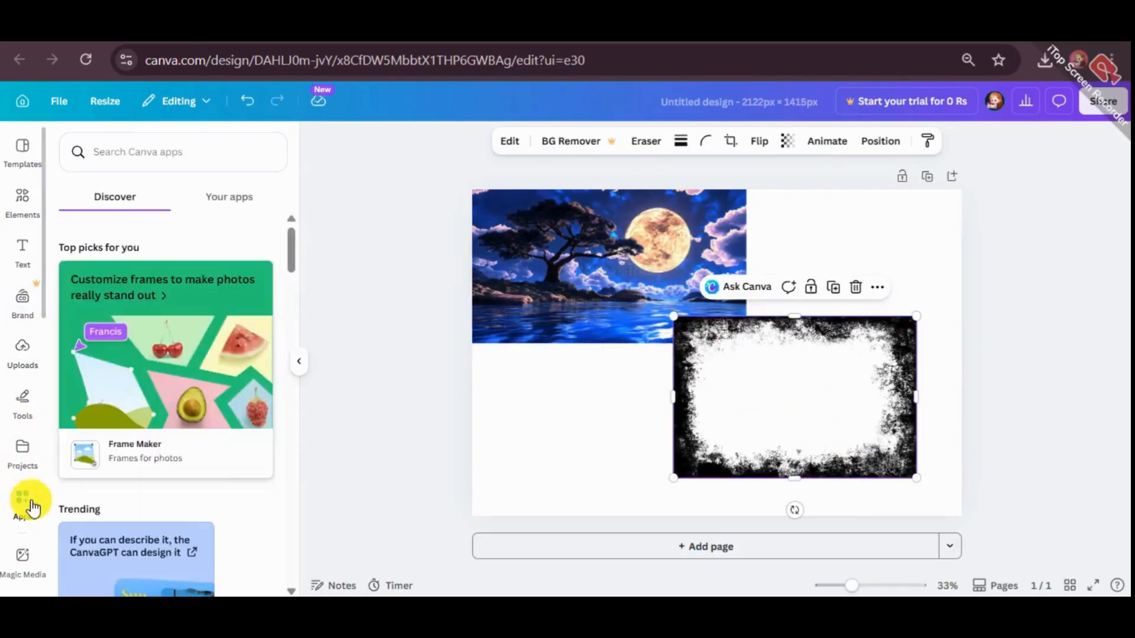
click(142, 167)
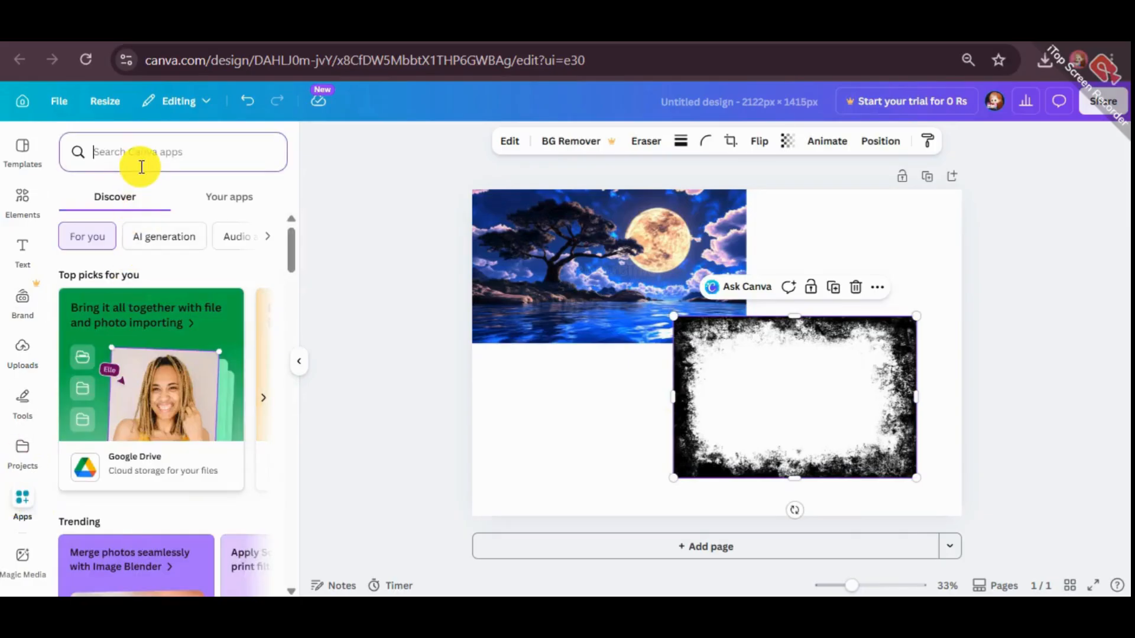
text(ble)
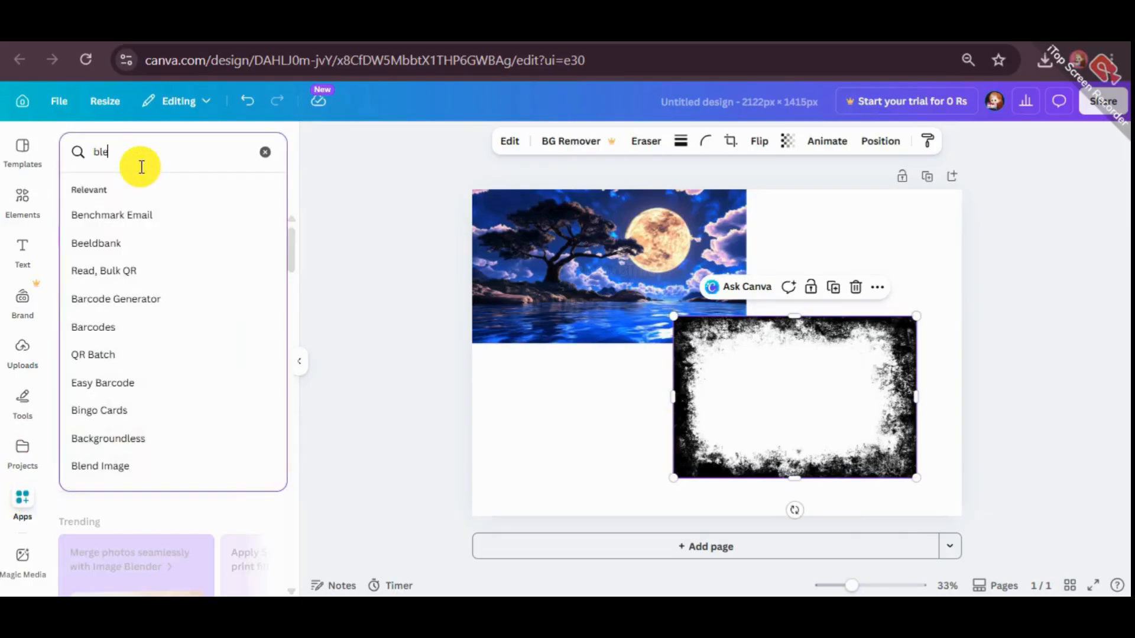
text(nd image)
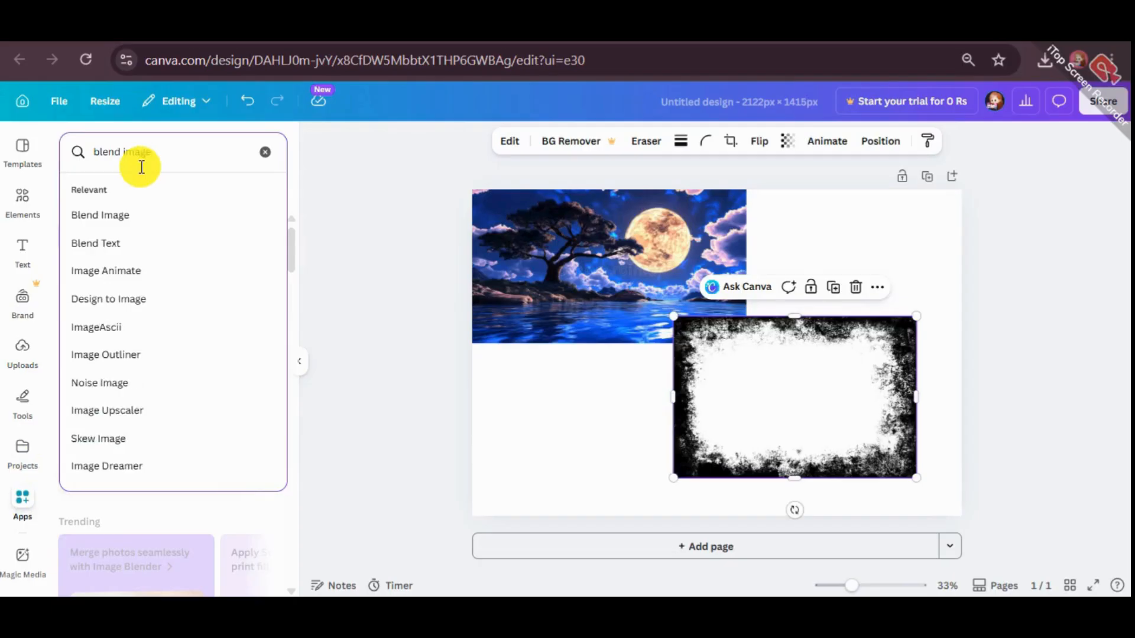
click(137, 216)
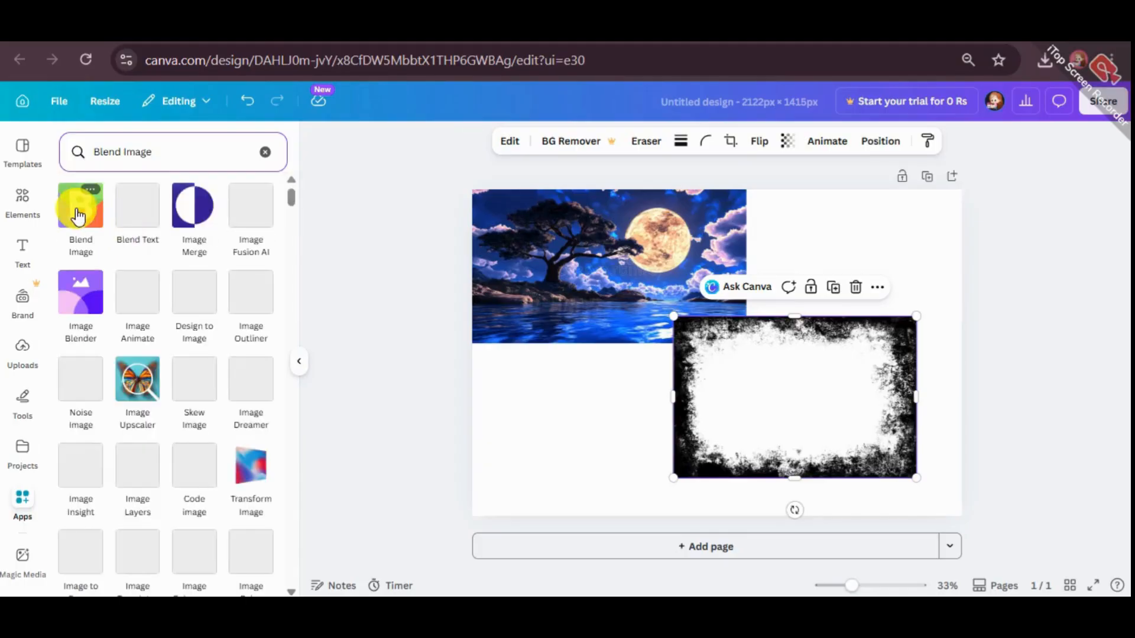
click(78, 217)
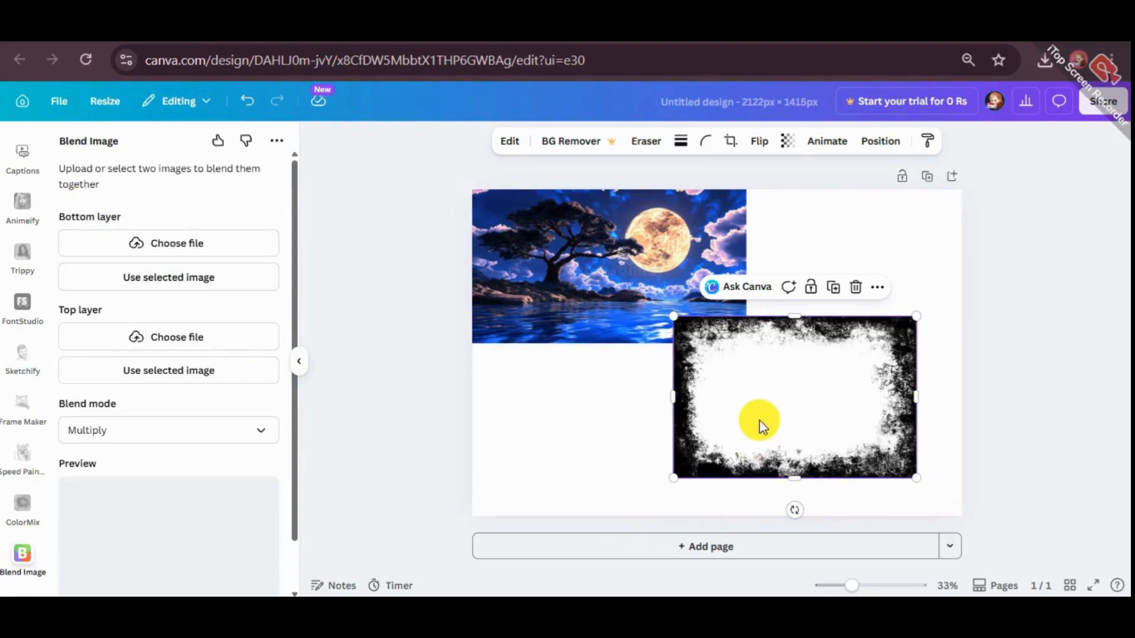
Step: Blend the black grunge frame as top layer over the moonlit tree picture as bottom layer in Multiply mode, and add the result to the design
click(169, 371)
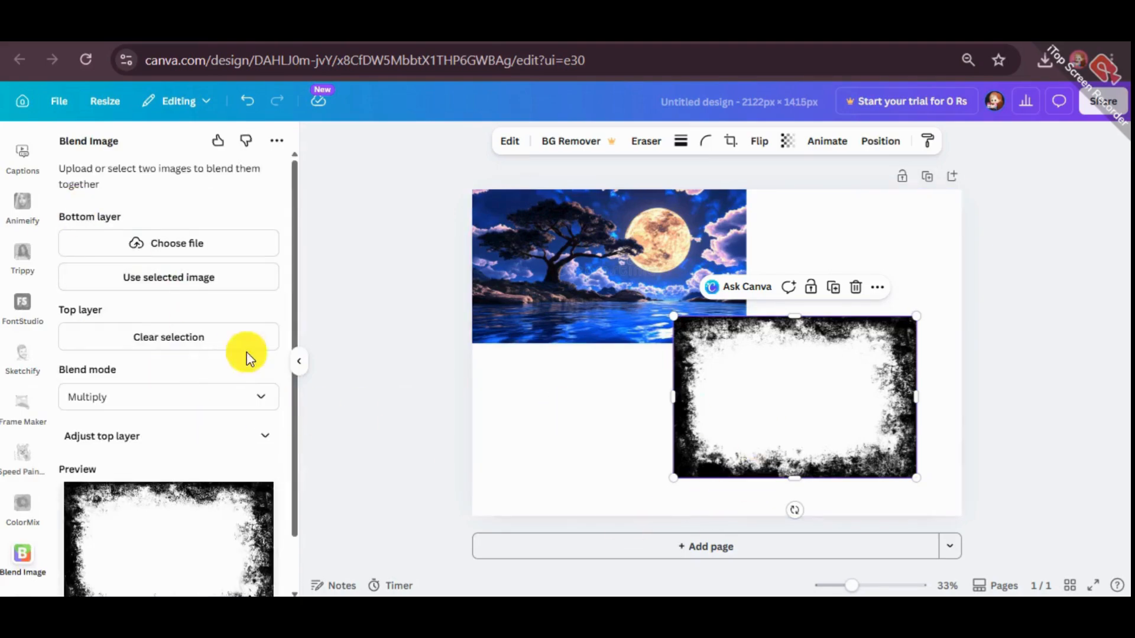
click(538, 268)
click(198, 284)
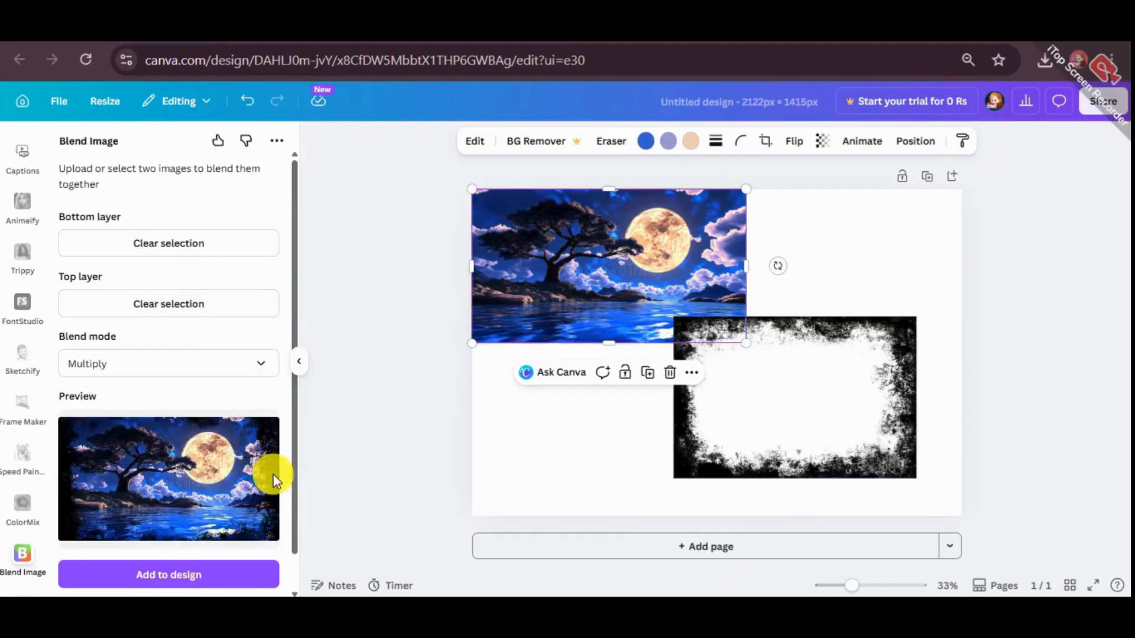
click(235, 578)
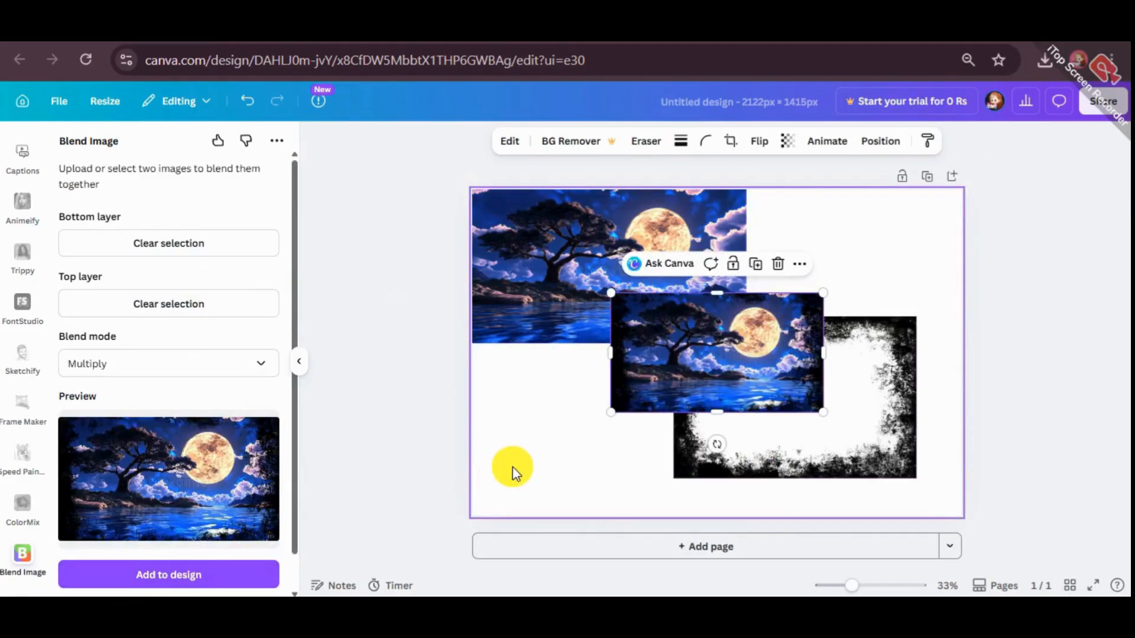
Step: Delete the original moonlit tree picture and the separate grunge frame, keeping only the blended image
click(524, 250)
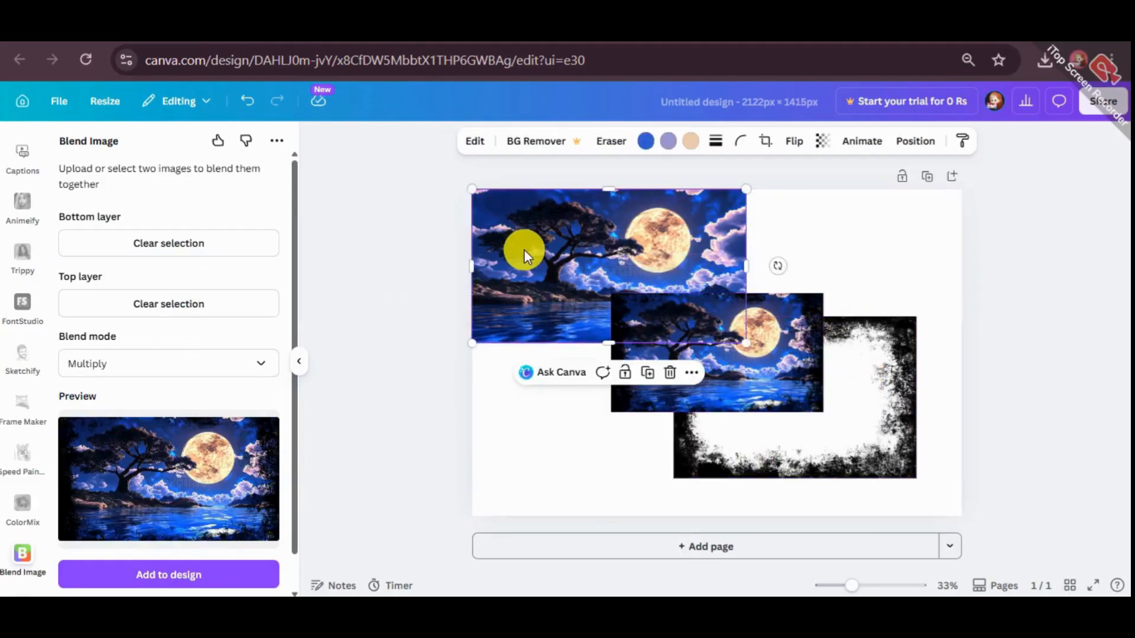
key(Delete)
click(915, 478)
key(Delete)
Step: Enlarge the blended image to span the full page width and centre it vertically on the page
drag(755, 411, 616, 304)
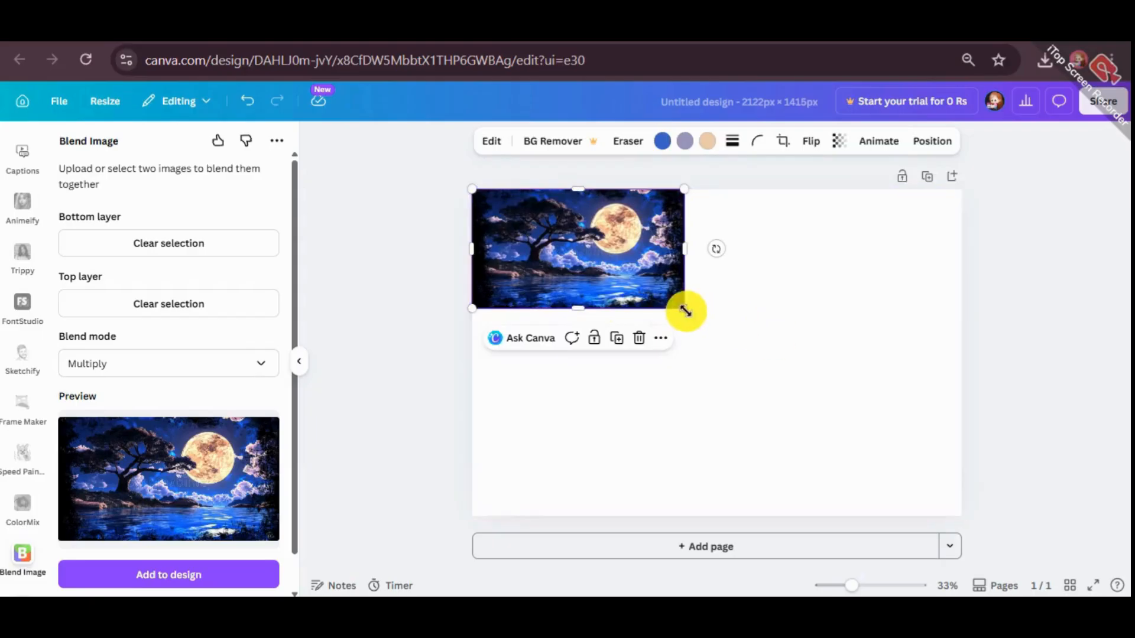
drag(684, 308, 1046, 513)
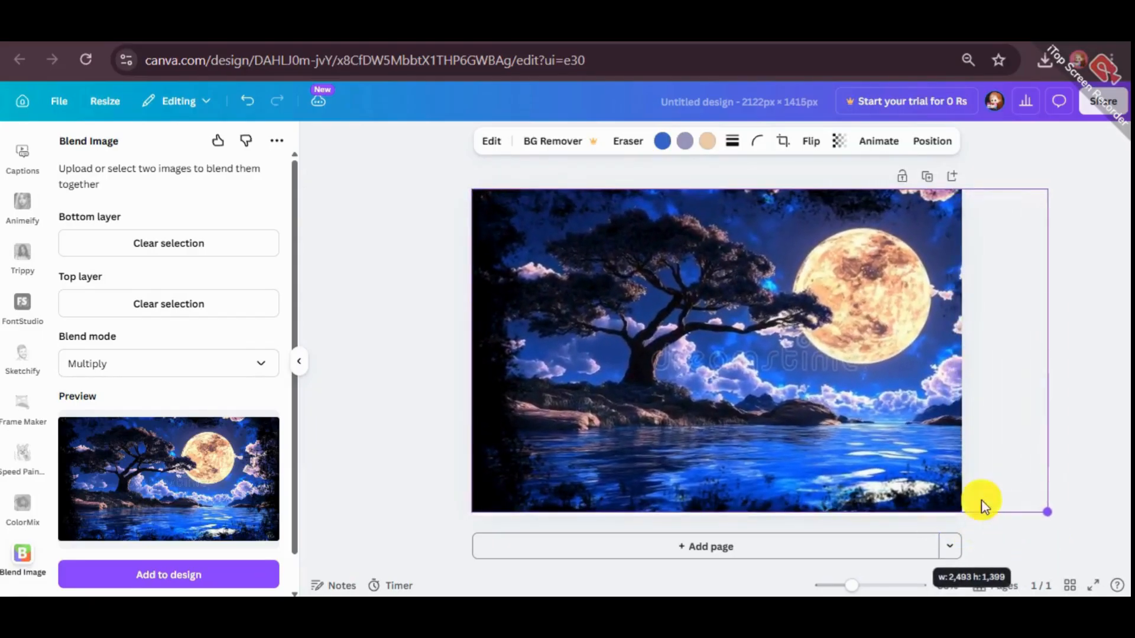
mouse_move(768, 372)
mouse_down()
mouse_move(636, 370)
mouse_move(768, 372)
mouse_up()
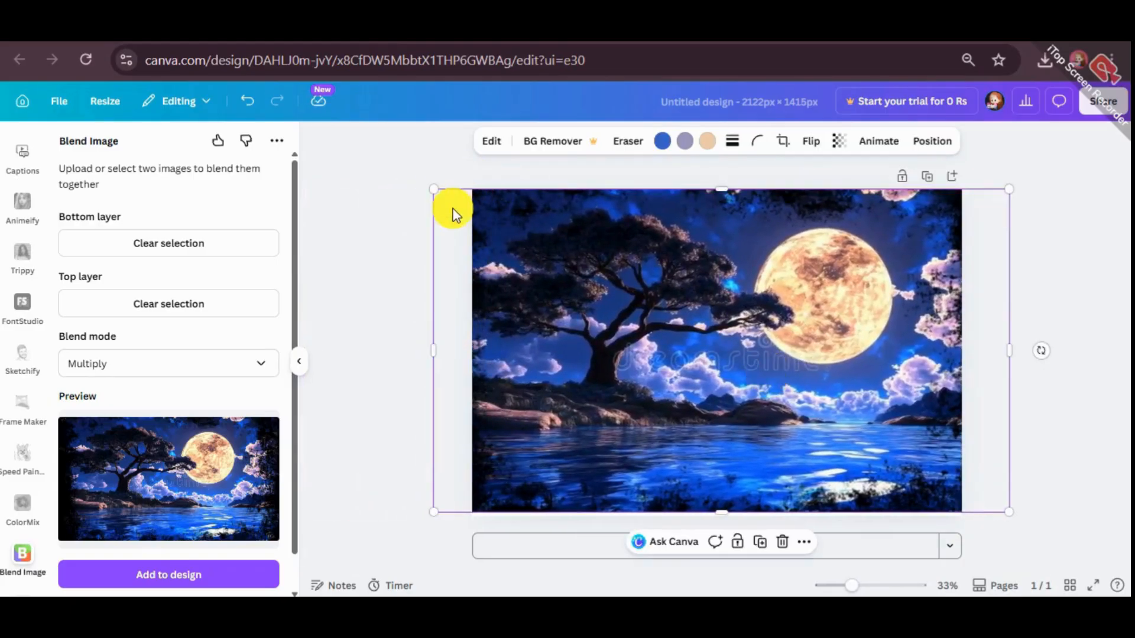
drag(428, 197, 470, 208)
mouse_move(605, 314)
mouse_down()
mouse_move(577, 313)
mouse_move(586, 312)
mouse_up()
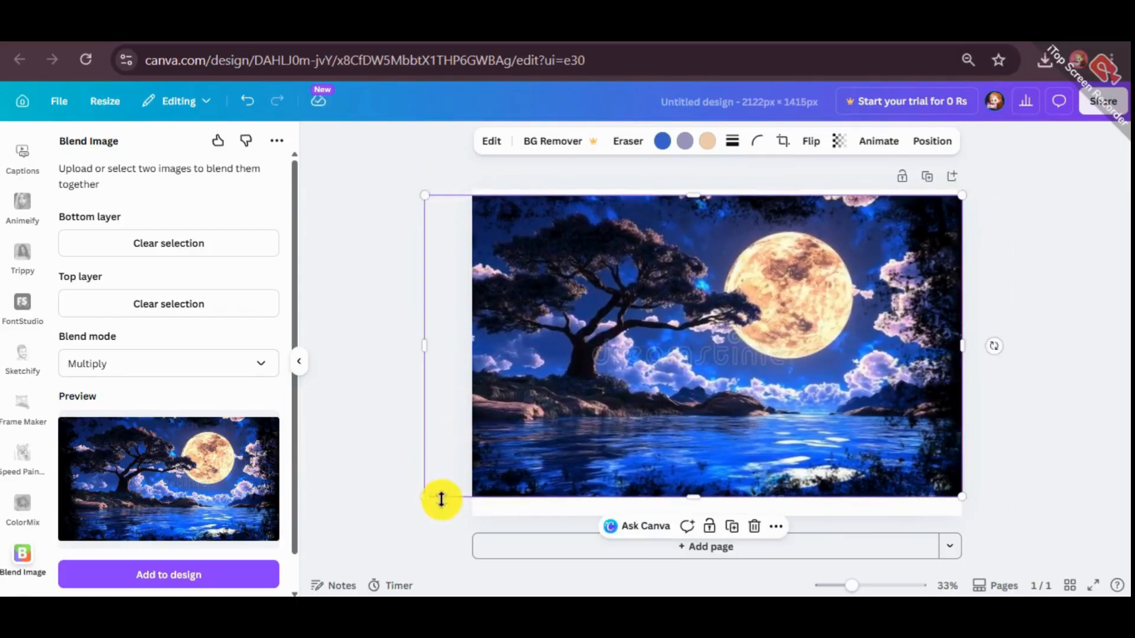
click(422, 498)
click(450, 482)
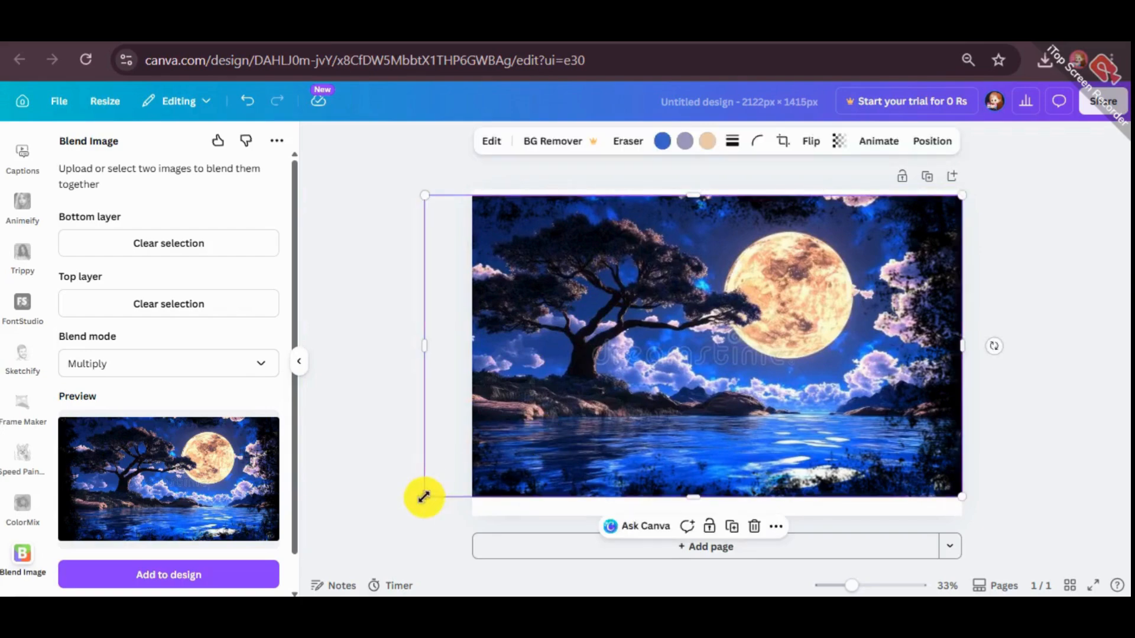
drag(423, 496, 461, 479)
drag(613, 388, 671, 382)
Step: Set the page background behind the blended image to solid black
click(622, 208)
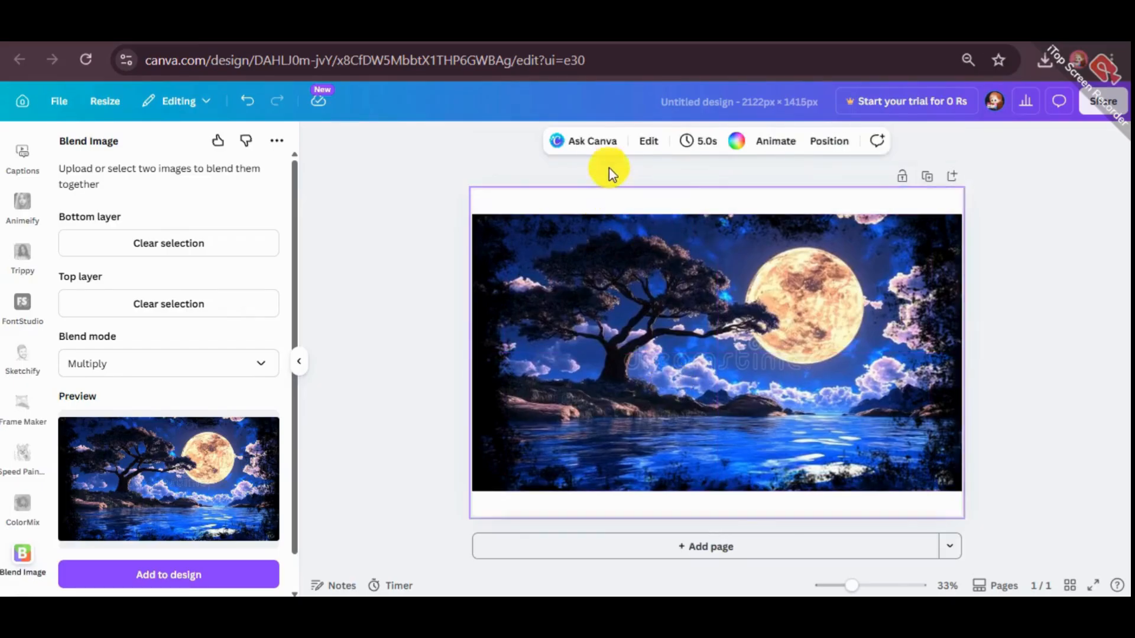
click(735, 142)
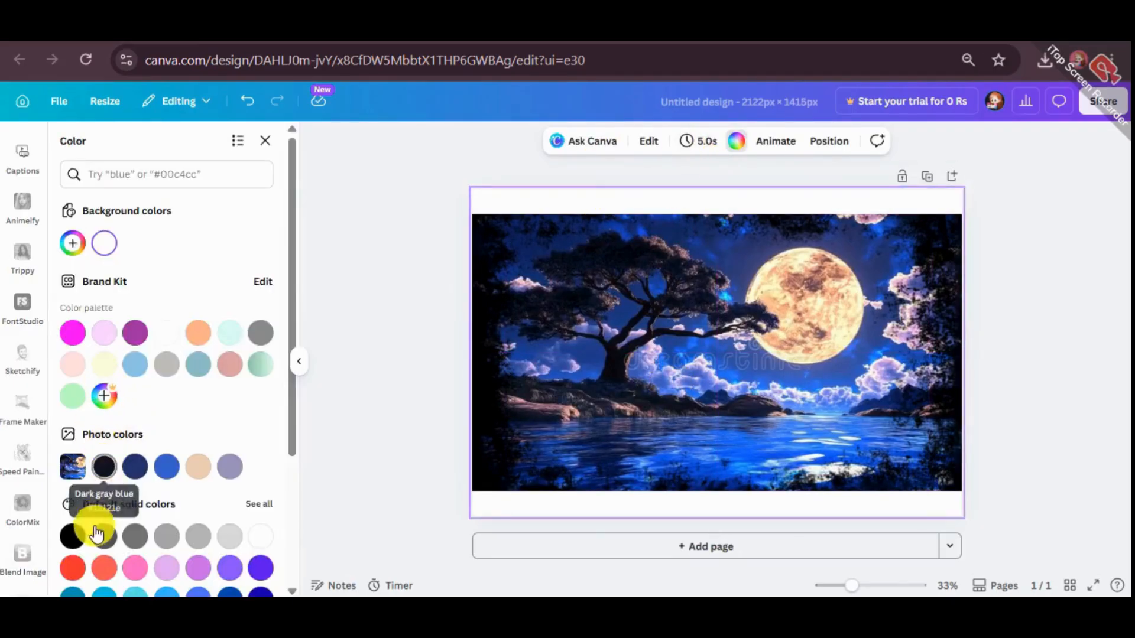
click(71, 537)
click(401, 258)
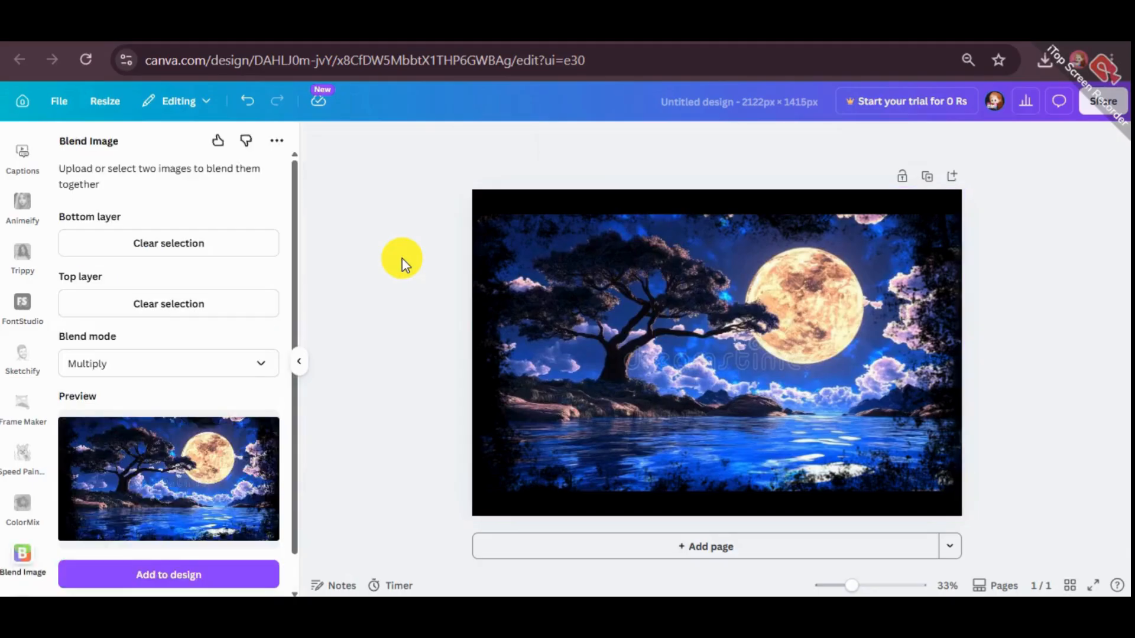
Step: Add a text box reading "Grunge Effect" to the page
key(t)
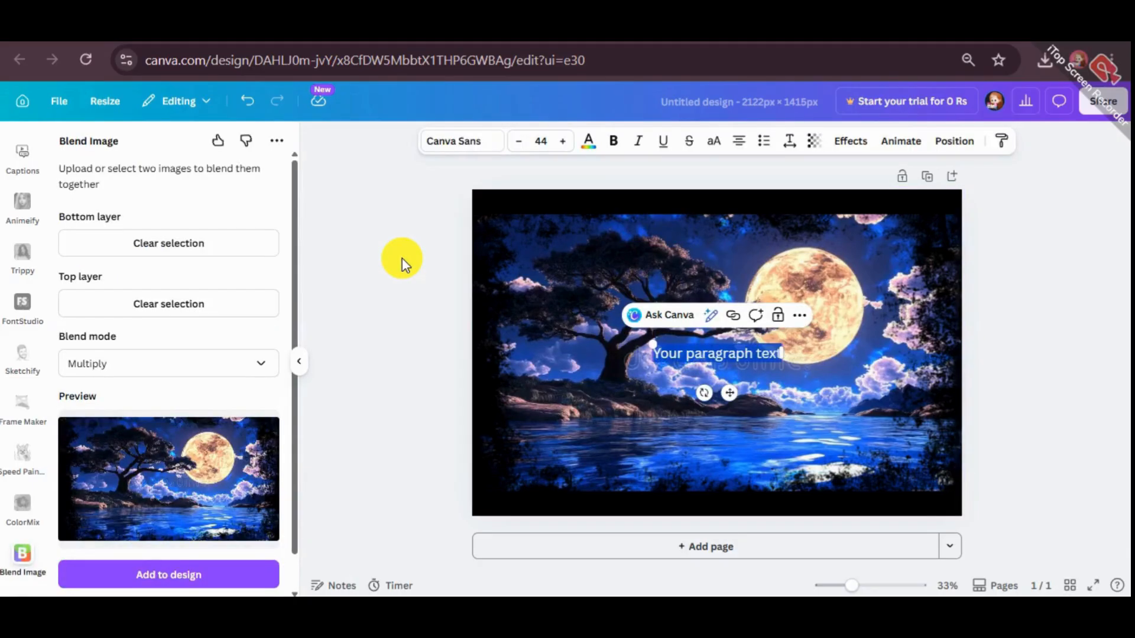
text(Gre)
key(BackSpace)
text(unge )
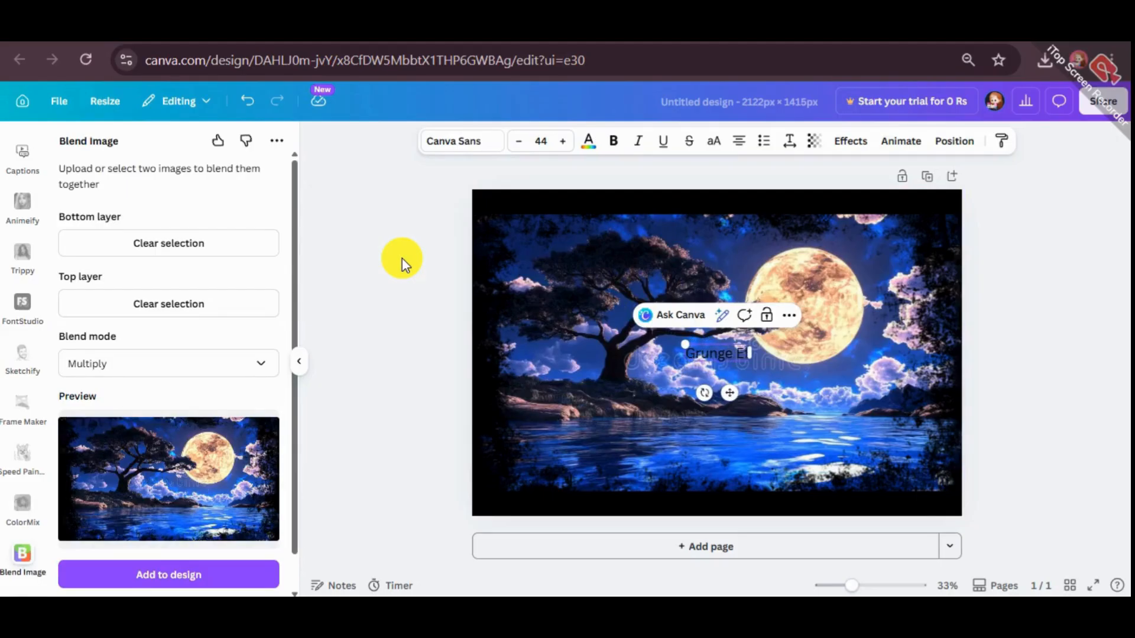
text(Effect)
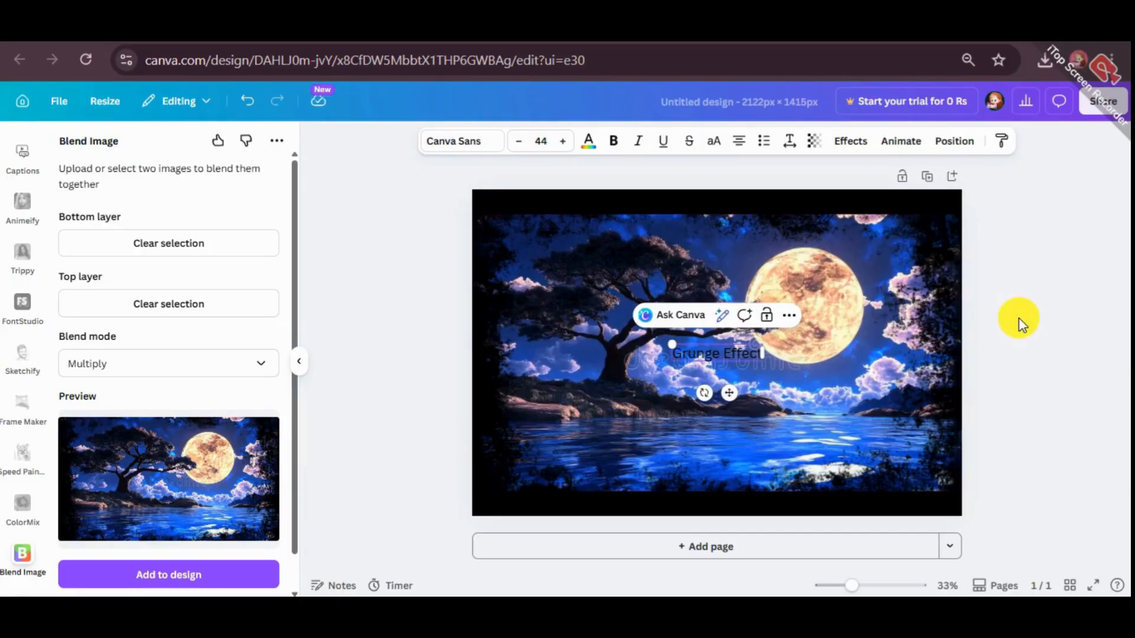
click(1023, 323)
Step: Set the title's font to Zuume Rough Bold and enlarge it to about size 146 over the water
click(709, 353)
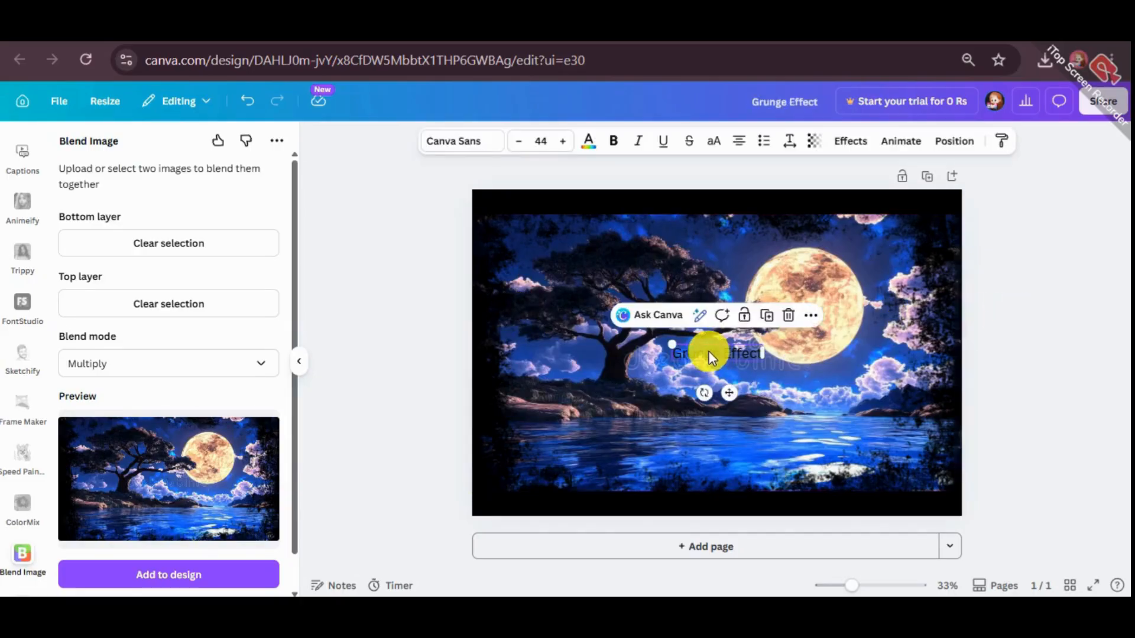
click(465, 153)
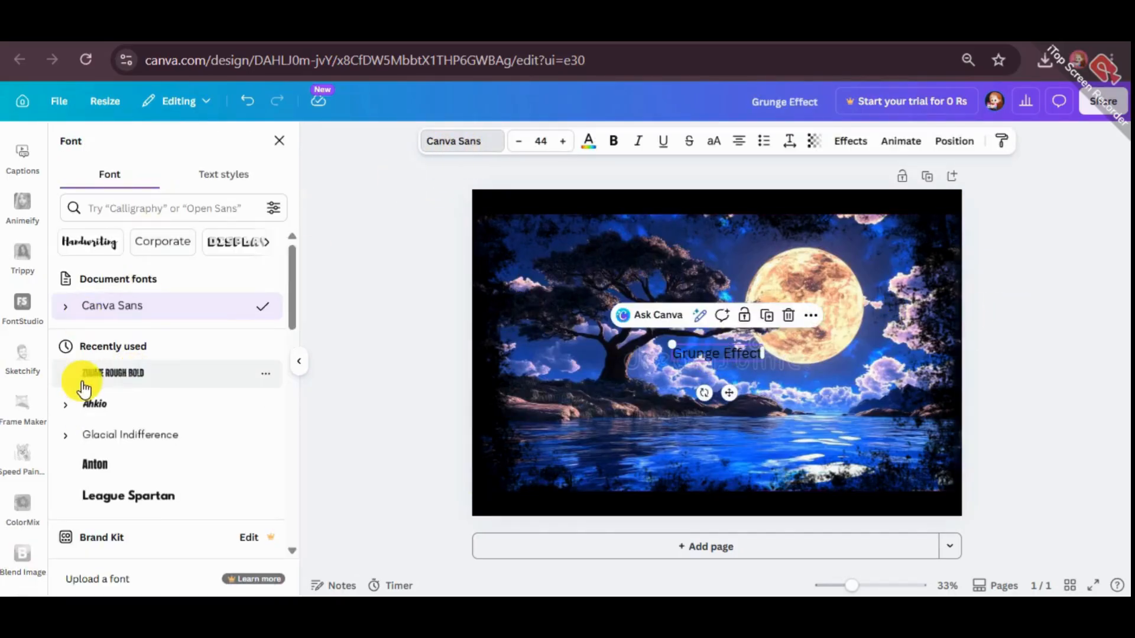
click(123, 214)
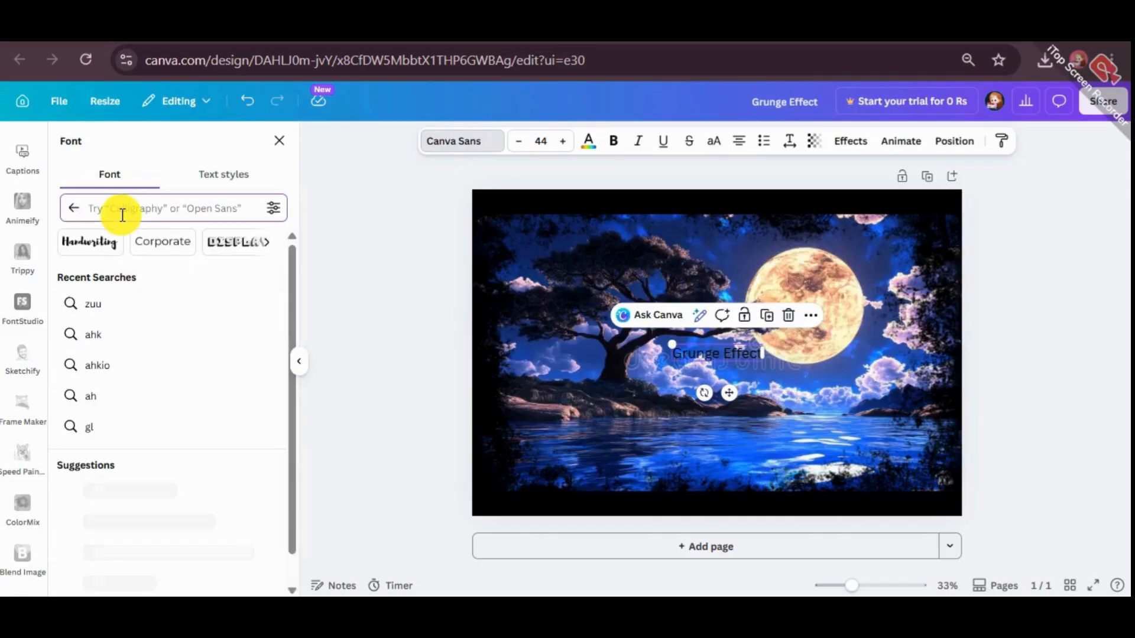
text(zuu)
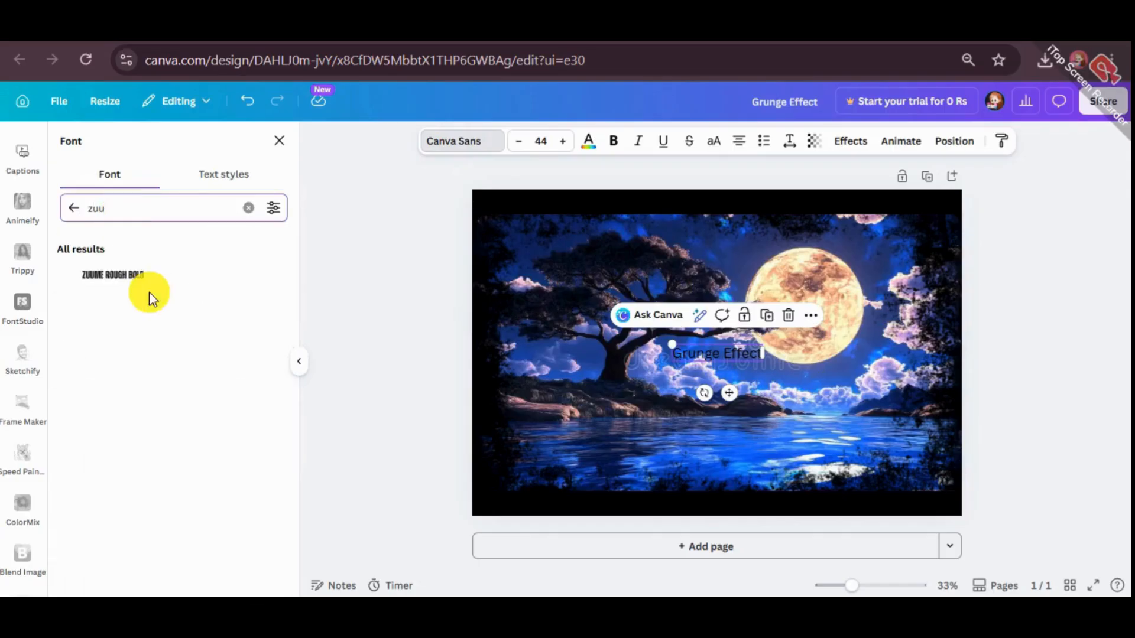
click(143, 287)
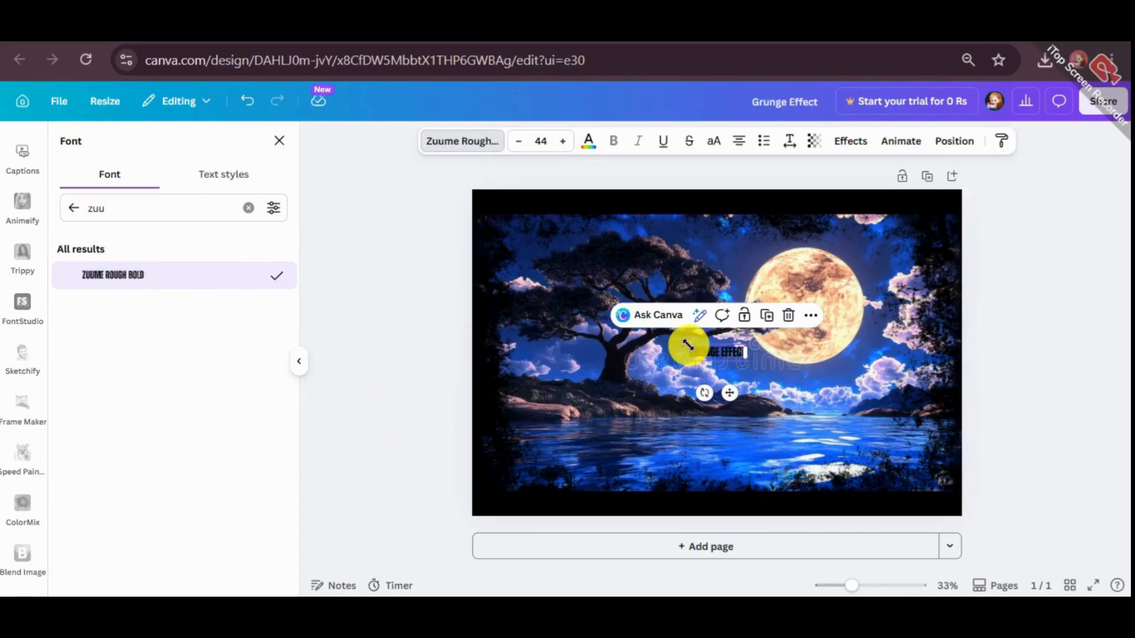
drag(689, 343, 558, 307)
drag(657, 376, 622, 425)
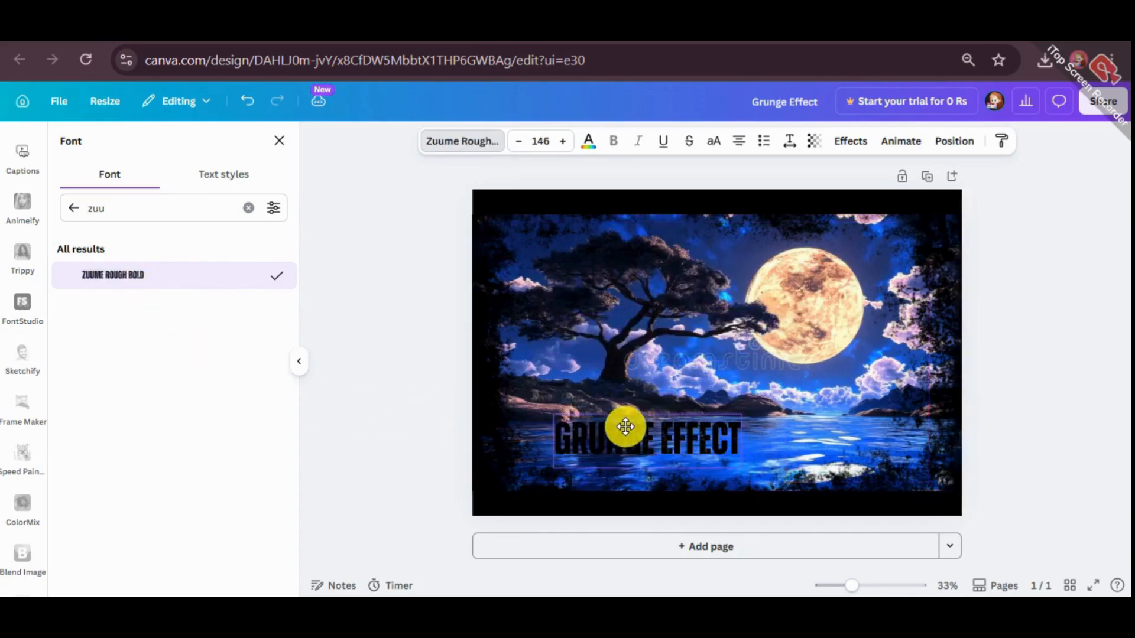
Step: Change the title's text color to white
click(585, 139)
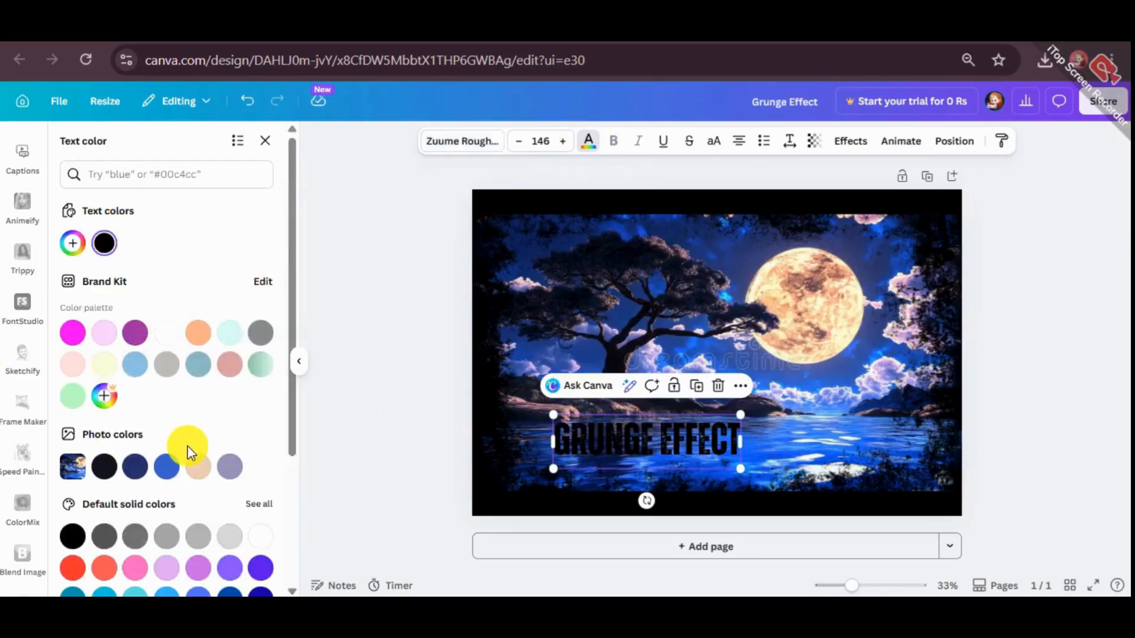
click(105, 396)
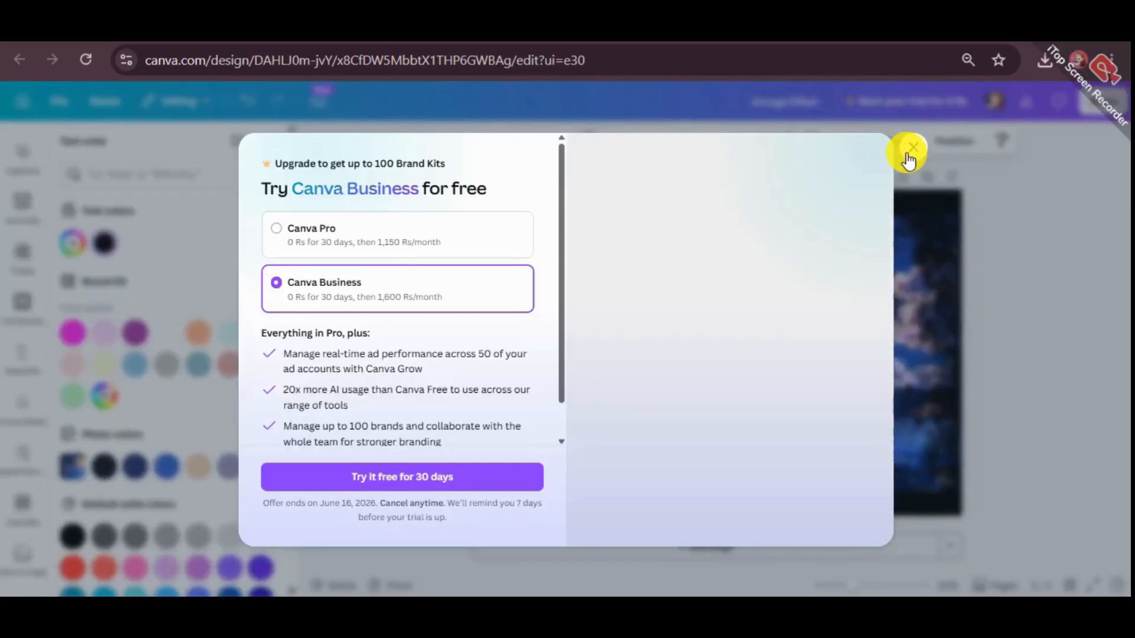
click(908, 155)
scroll(224, 402, down, 1)
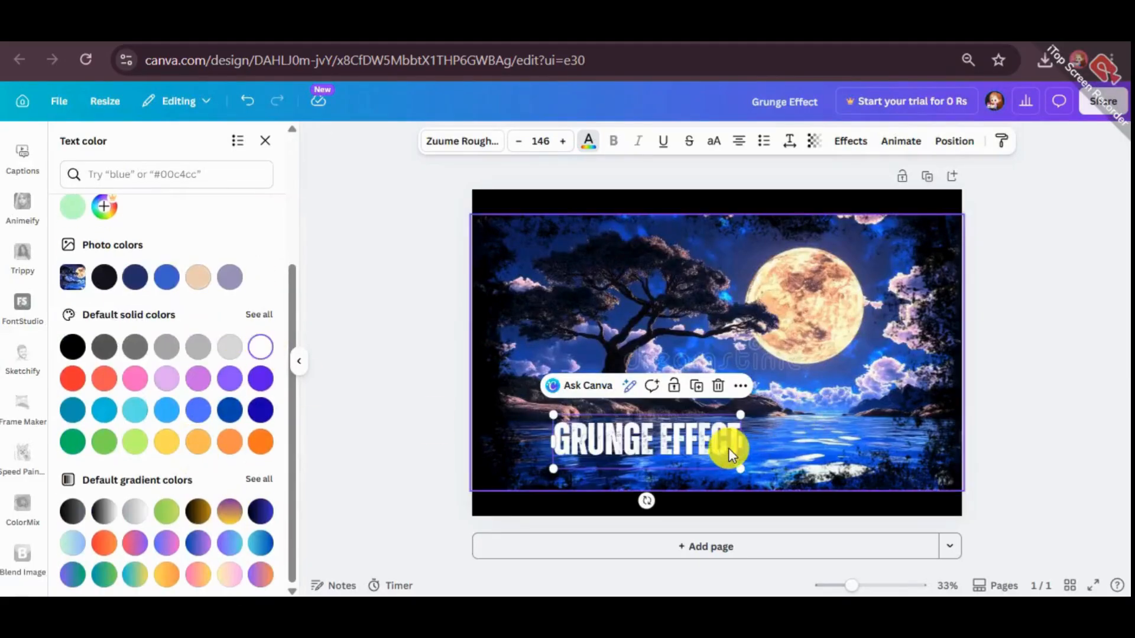
Step: Enlarge the title to about size 178 and place it in the lower-left corner of the page
drag(672, 438, 628, 488)
drag(675, 456, 714, 436)
drag(621, 481, 677, 474)
click(1128, 367)
click(1110, 380)
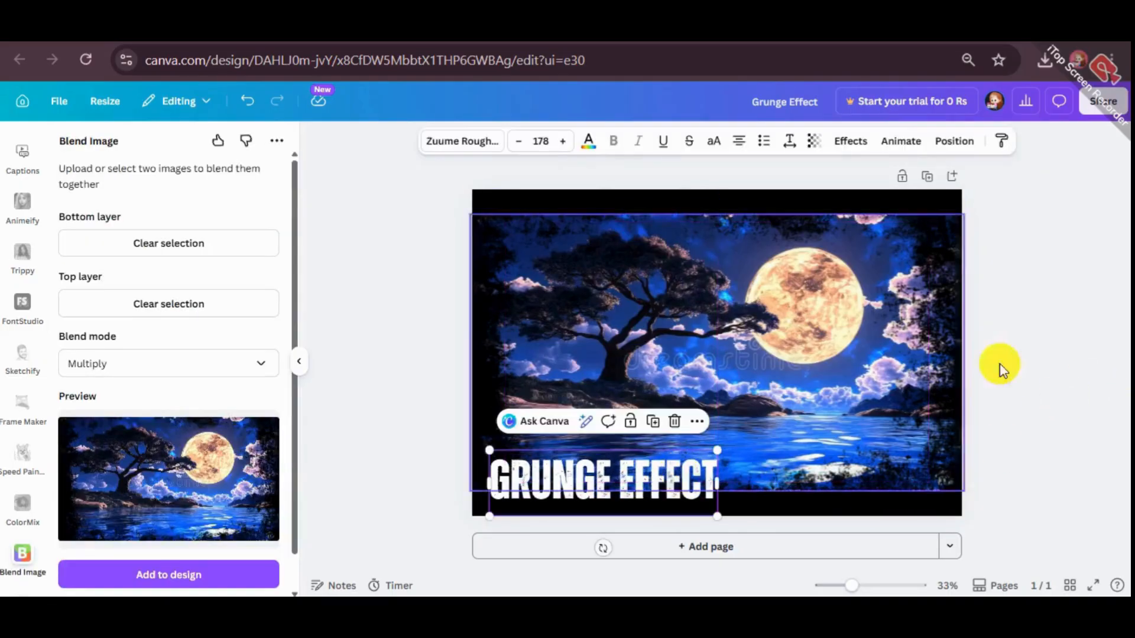
click(1067, 357)
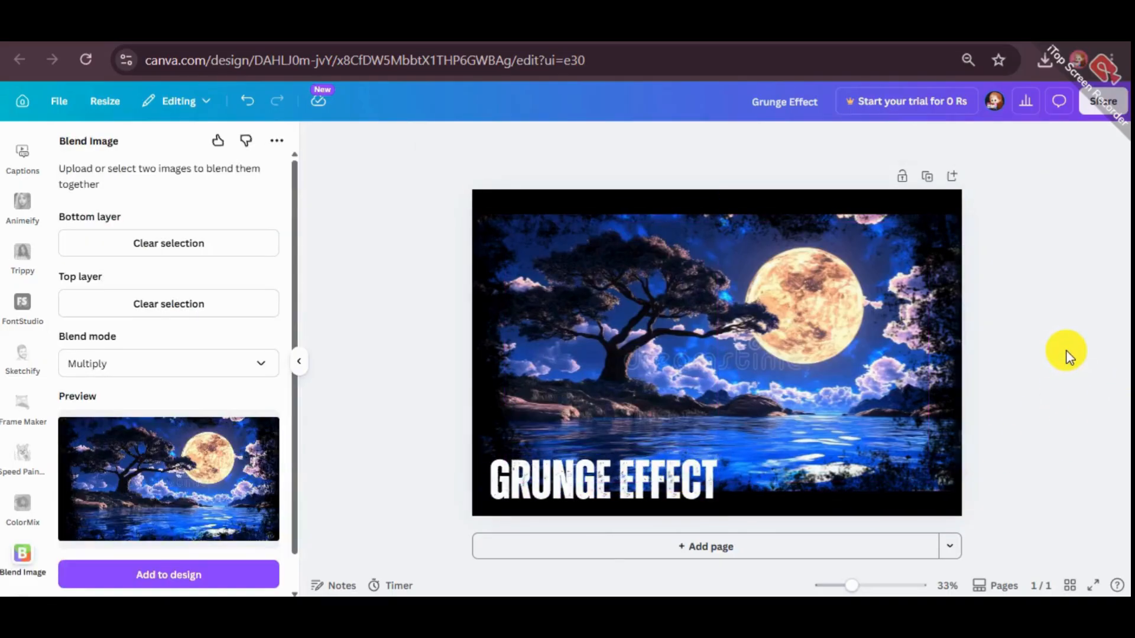
Step: Shift the title slightly up and to the right, clear of the page's bottom edge
click(1090, 106)
click(378, 250)
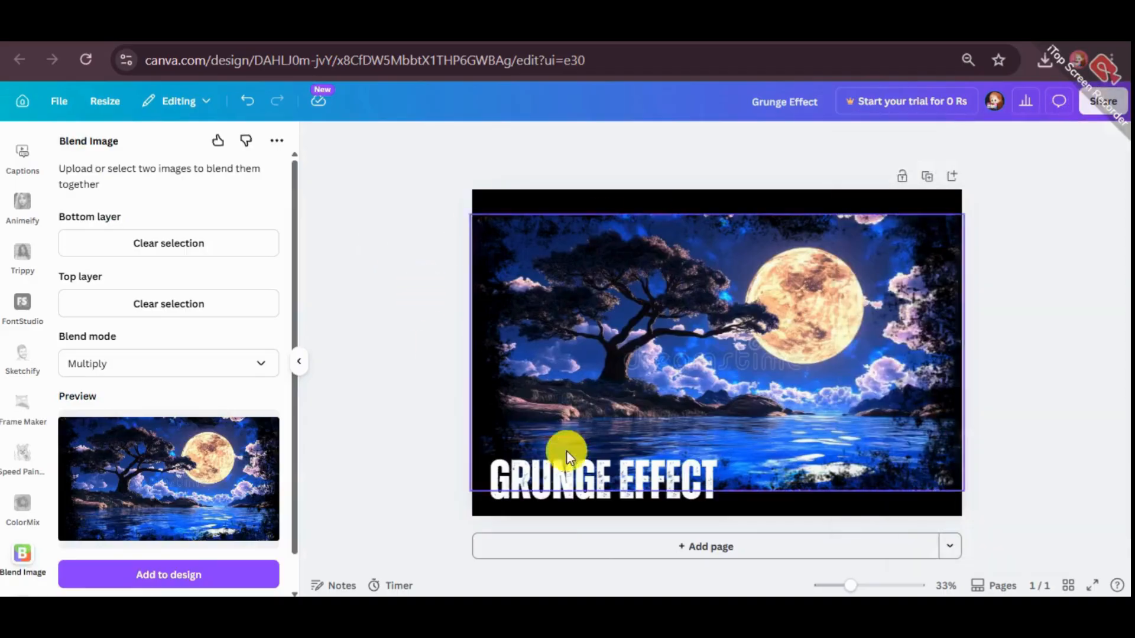
click(623, 470)
mouse_move(624, 470)
mouse_down()
mouse_move(649, 452)
mouse_move(635, 451)
mouse_up()
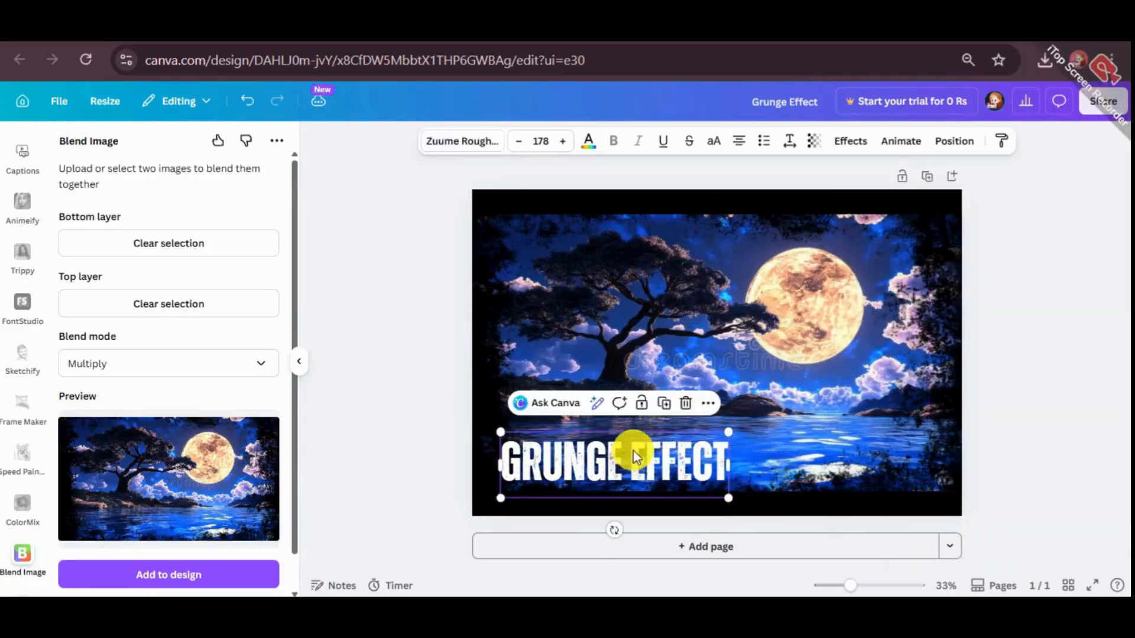
click(1039, 204)
Step: Search the elements library for "smog" and show only the graphics results
click(1101, 105)
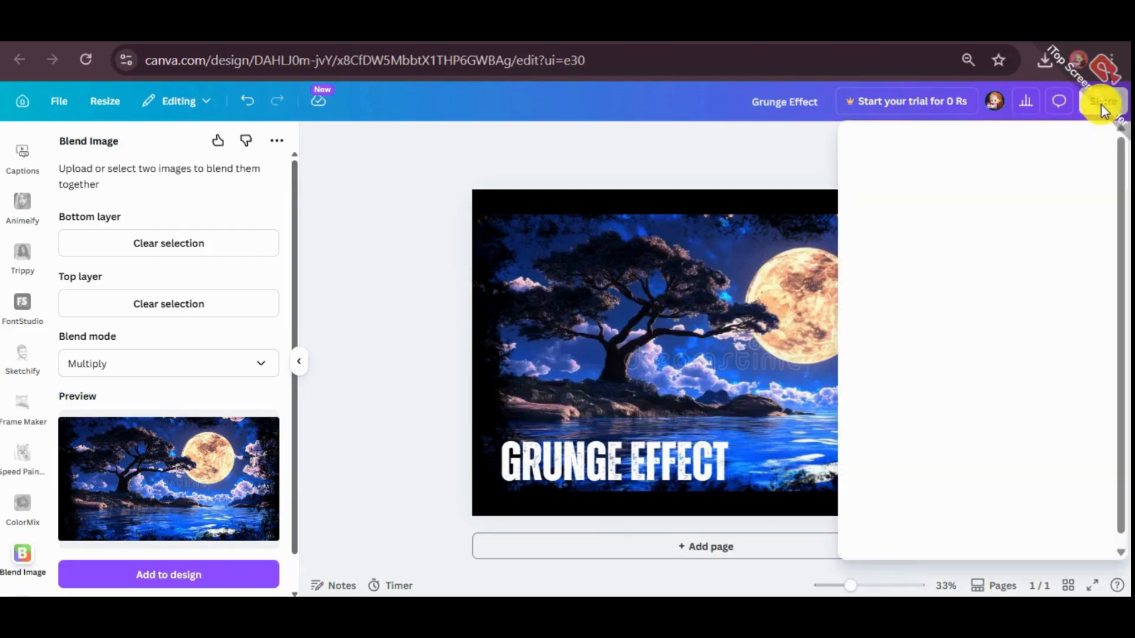
click(385, 230)
scroll(36, 204, up, 10)
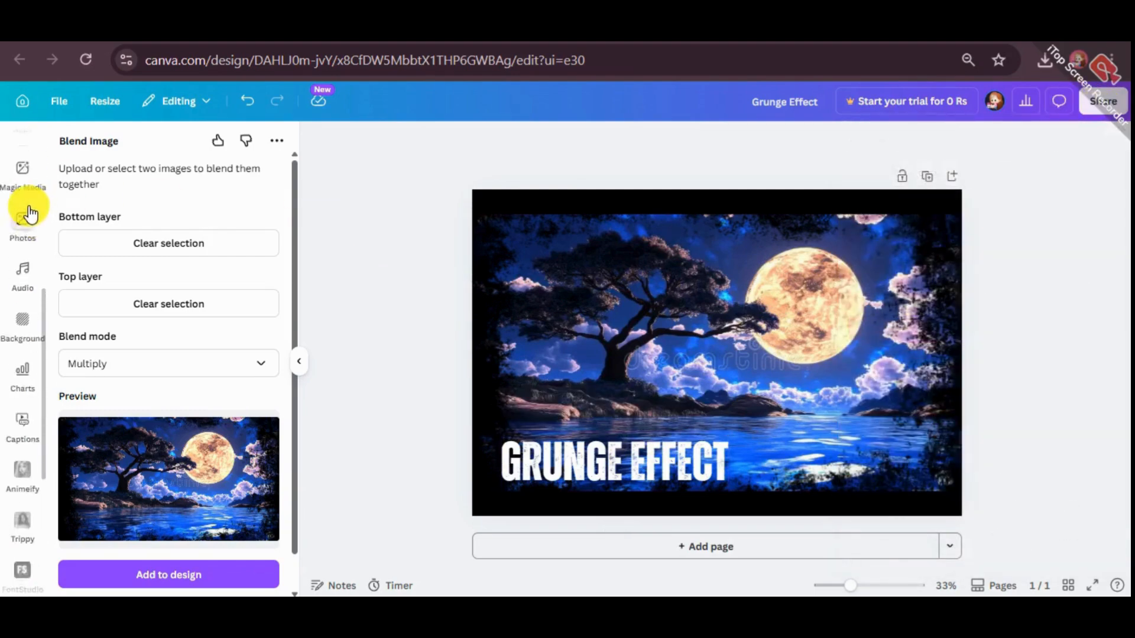
click(24, 201)
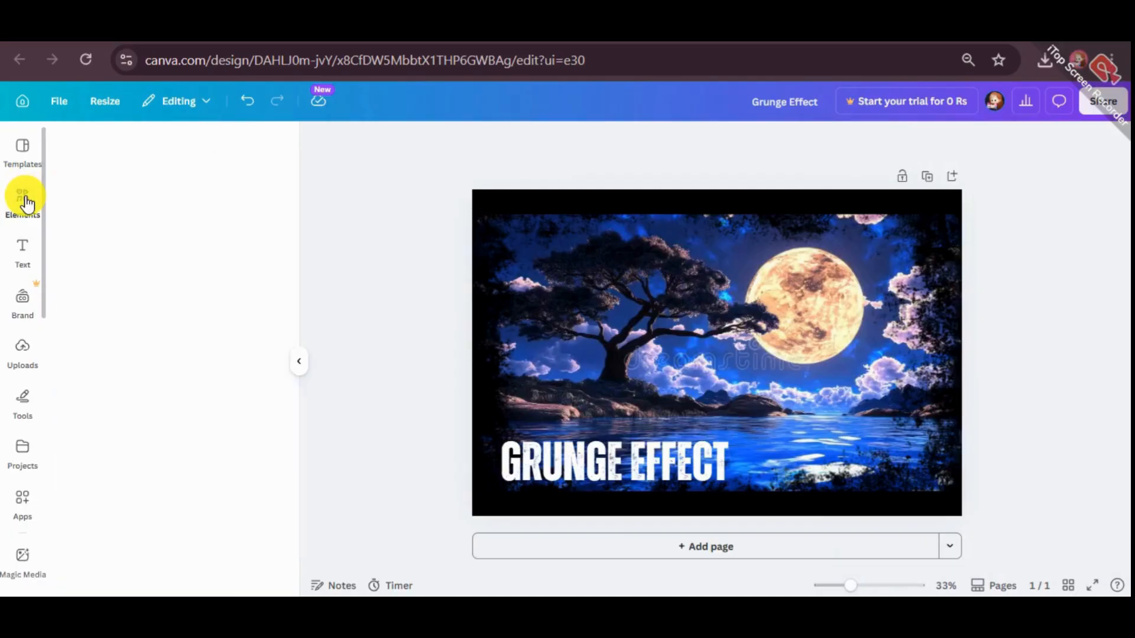
click(194, 156)
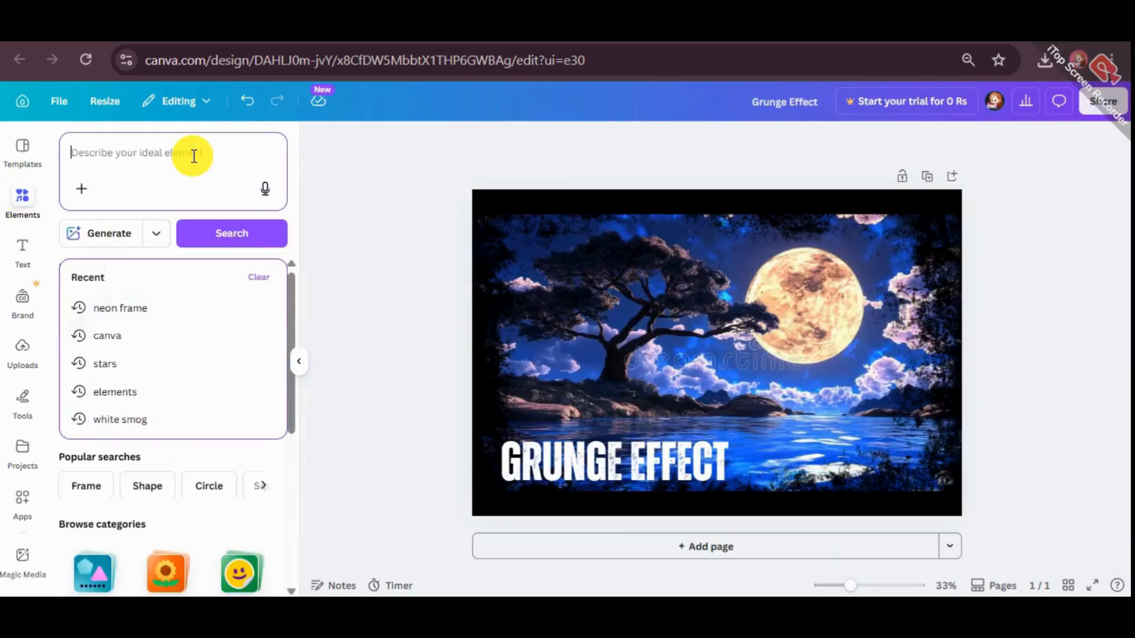
text(smog)
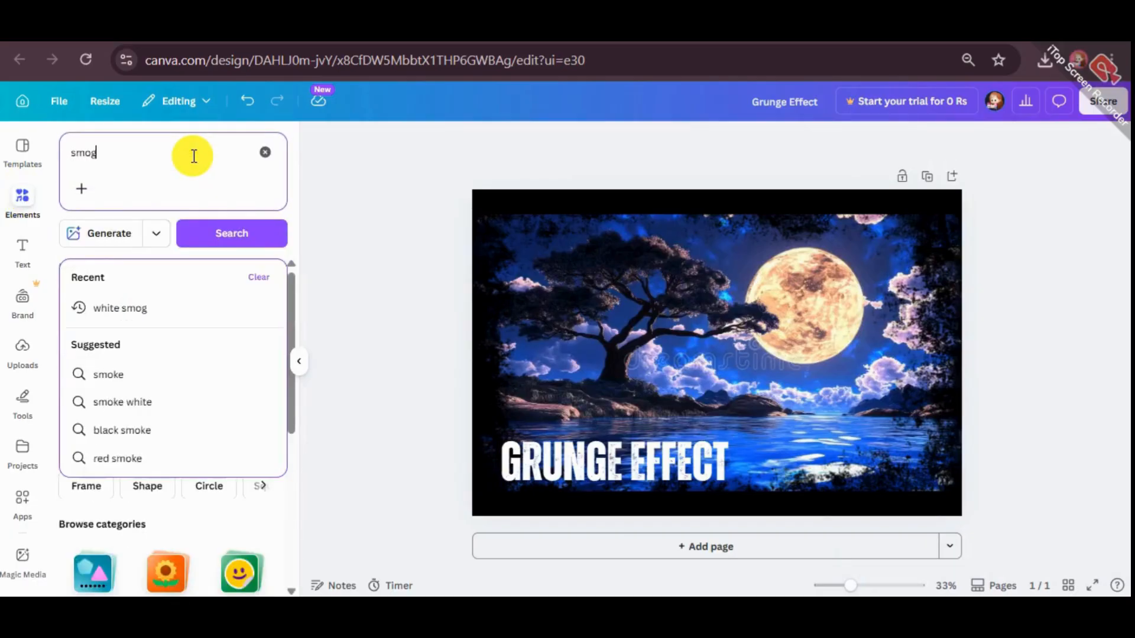
key(Return)
click(122, 279)
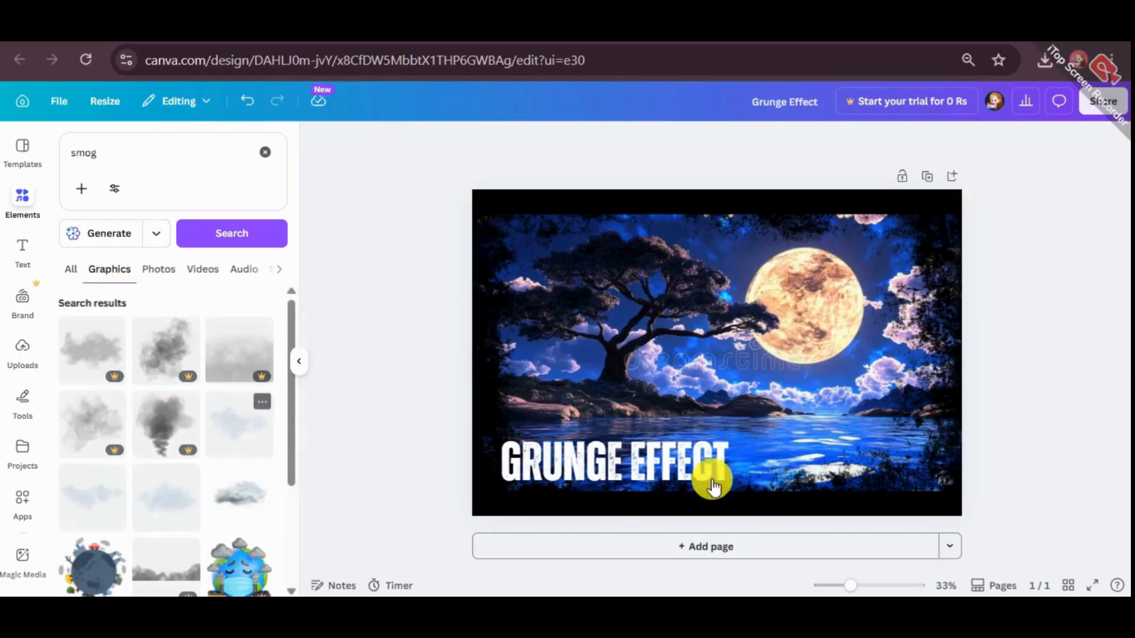
Step: Add a pale smog graphic over the page's lower-left corner, layered above the picture and behind the title
drag(745, 393, 739, 363)
drag(638, 475, 520, 489)
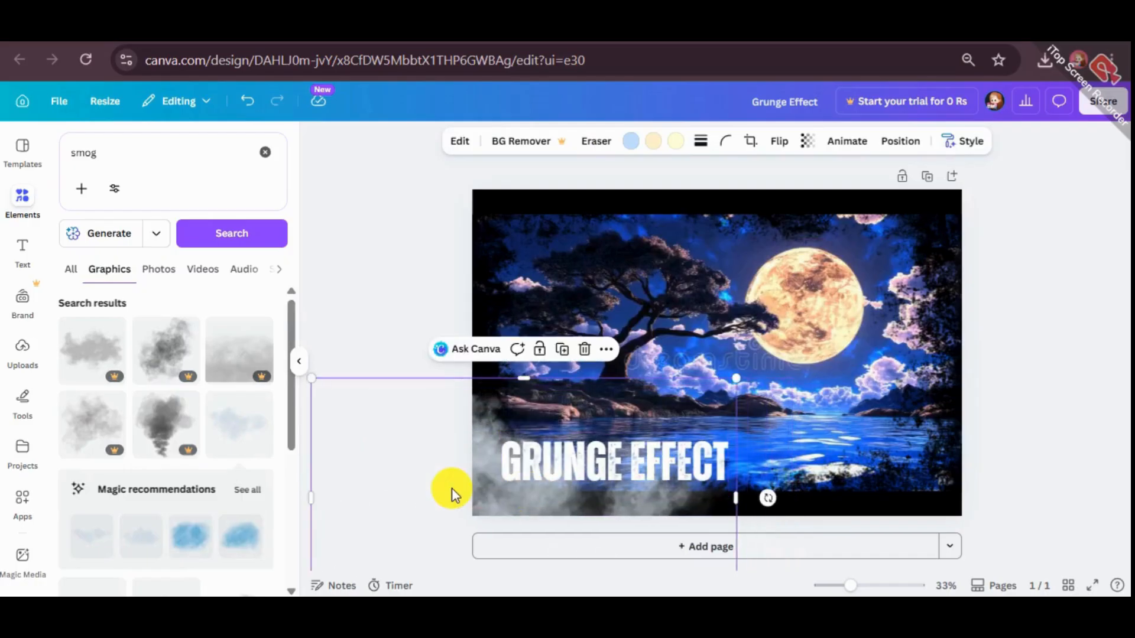
key(ctrl+[)
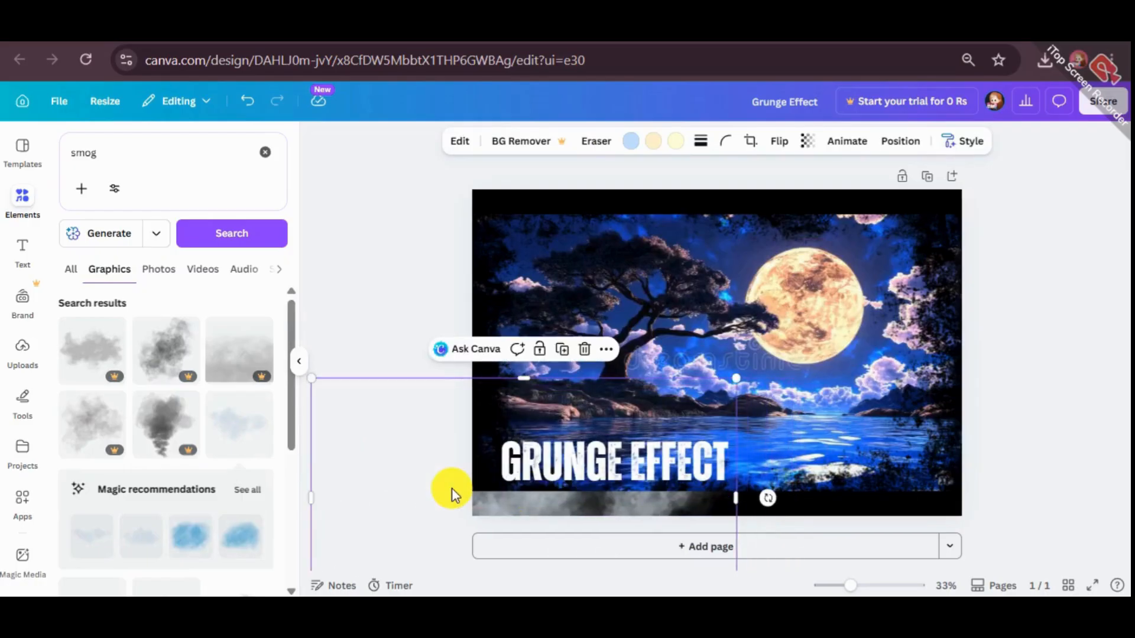
key(ctrl+])
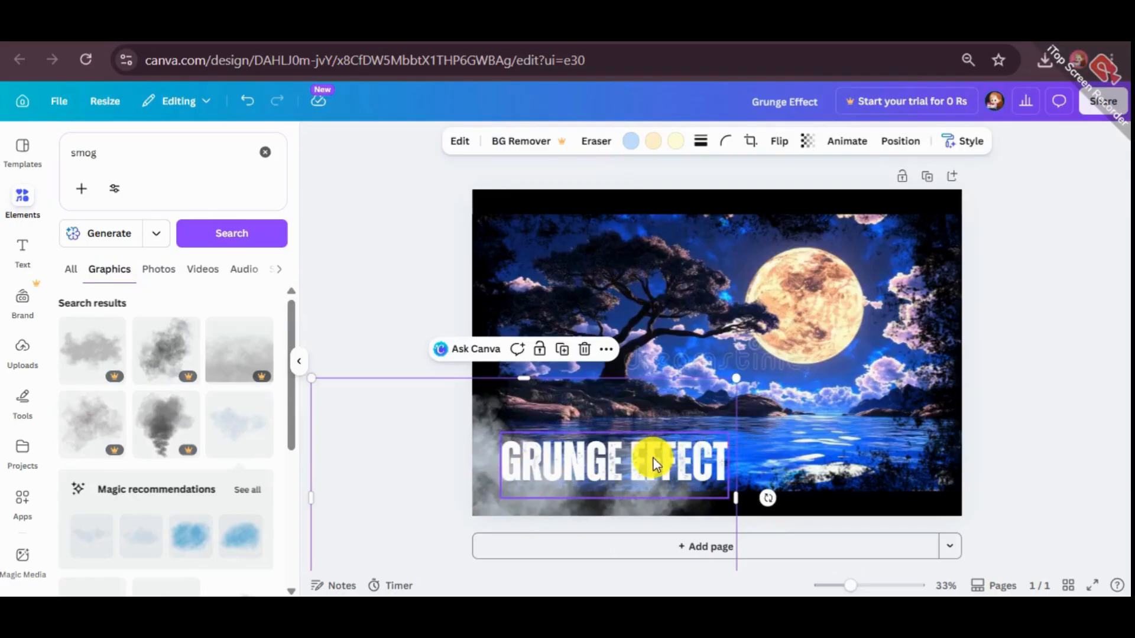
mouse_move(491, 488)
mouse_down()
mouse_move(489, 240)
mouse_move(457, 204)
mouse_move(441, 208)
mouse_move(466, 453)
mouse_move(489, 471)
mouse_move(531, 473)
mouse_move(502, 477)
mouse_up()
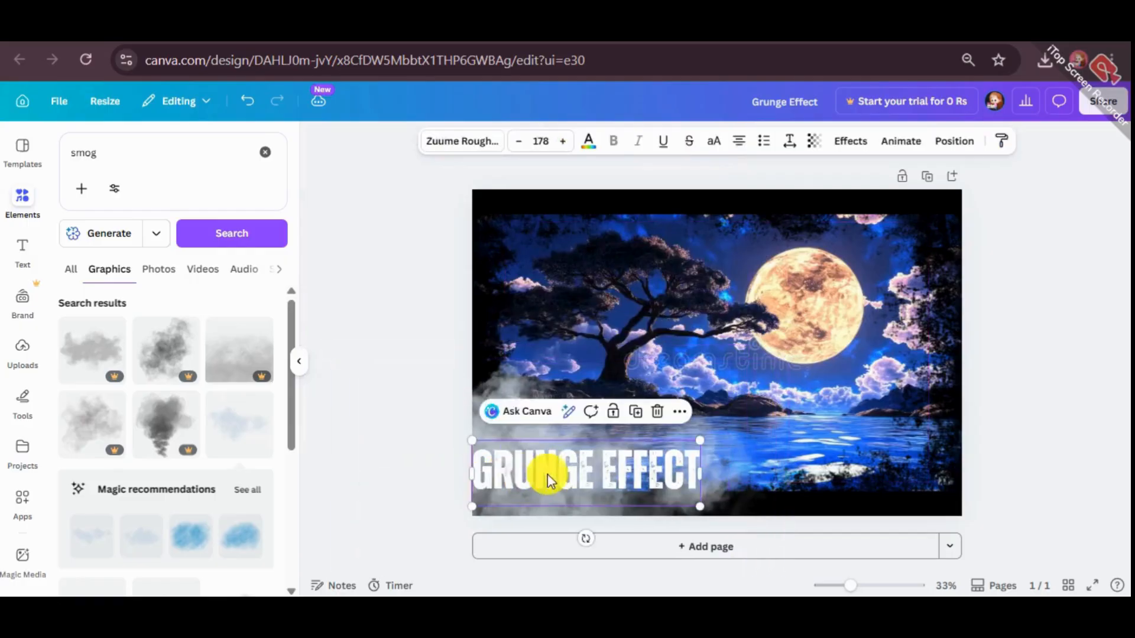
Step: Change the title's text color to black and shift the title up and right, clear of the page's left edge
click(573, 443)
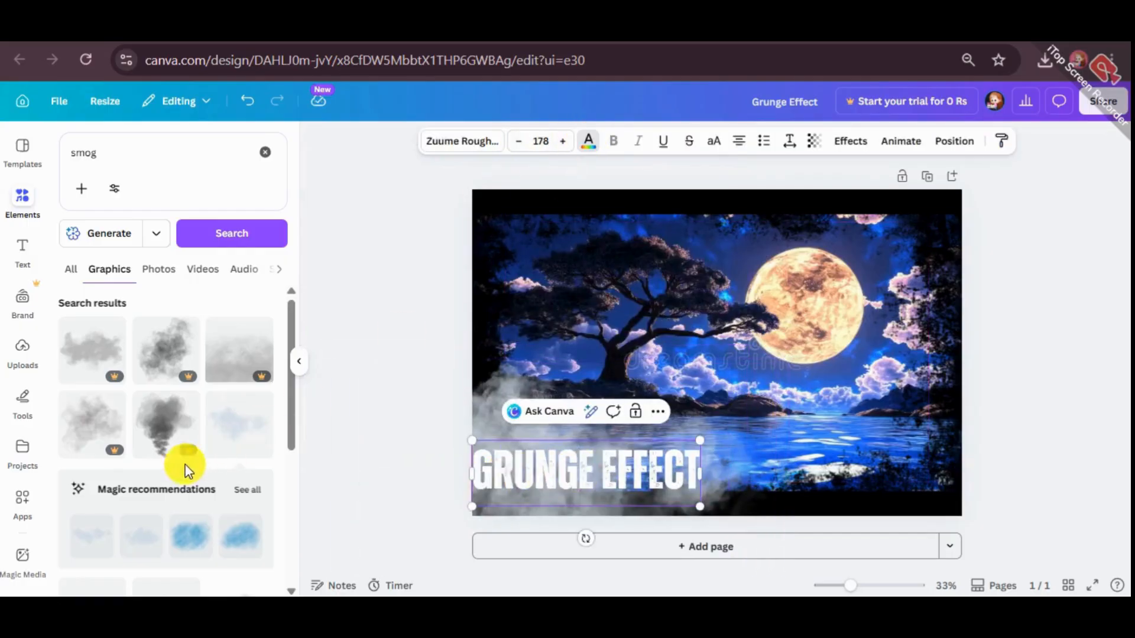
click(70, 290)
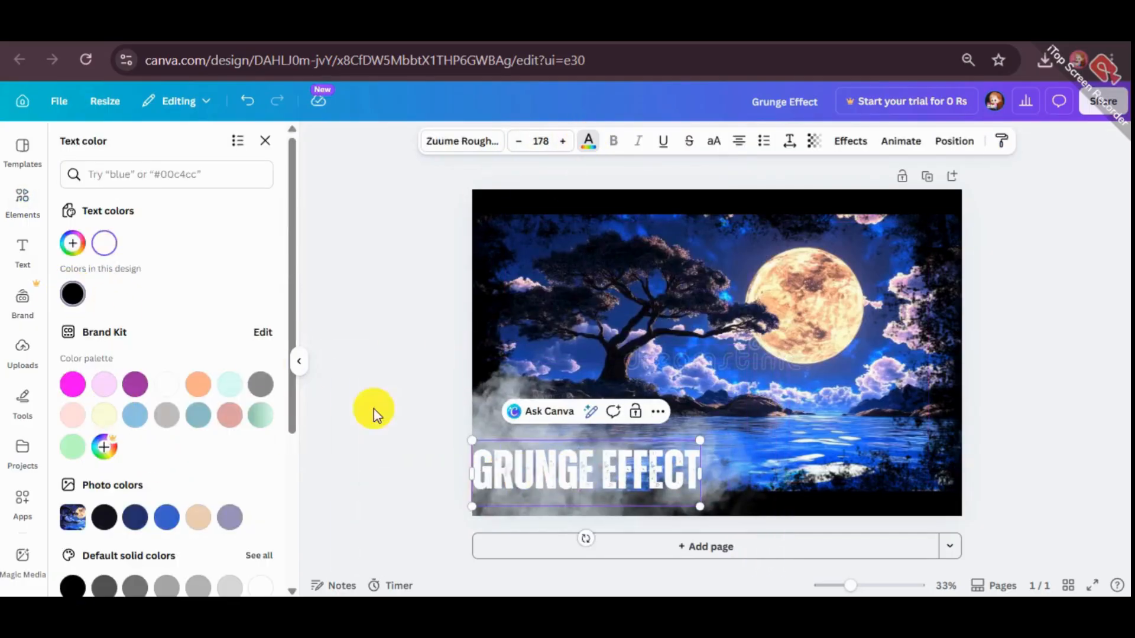
click(422, 338)
click(580, 469)
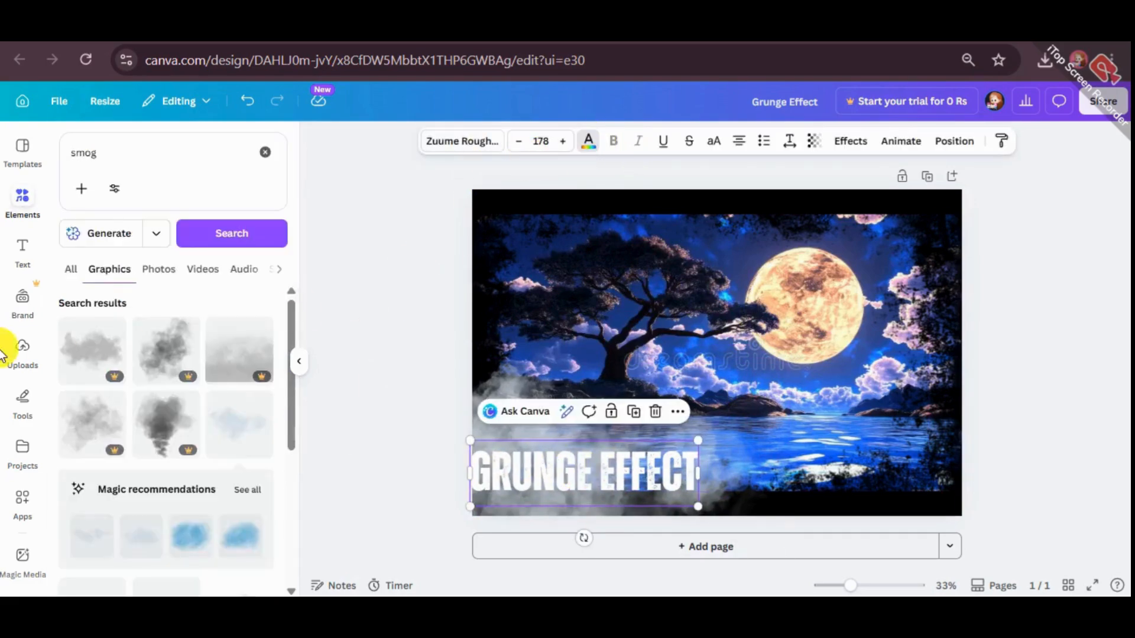
click(72, 293)
drag(540, 471, 563, 464)
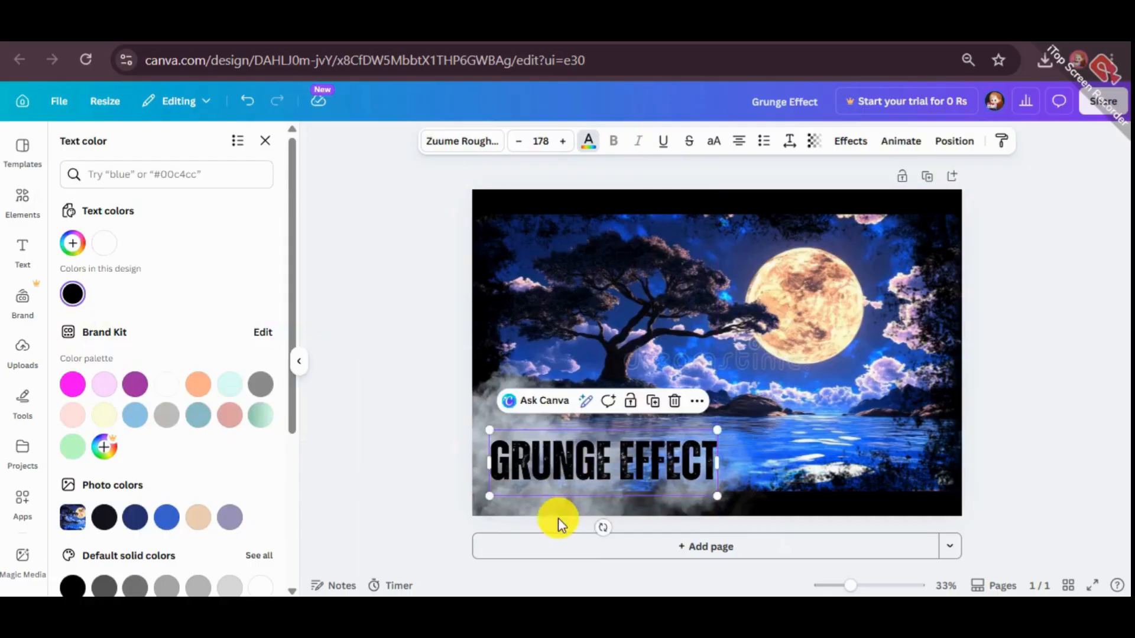
Step: Add a second smog graphic at the page's left edge and move the first one lower, along the bottom edge
click(528, 515)
scroll(240, 456, down, 3)
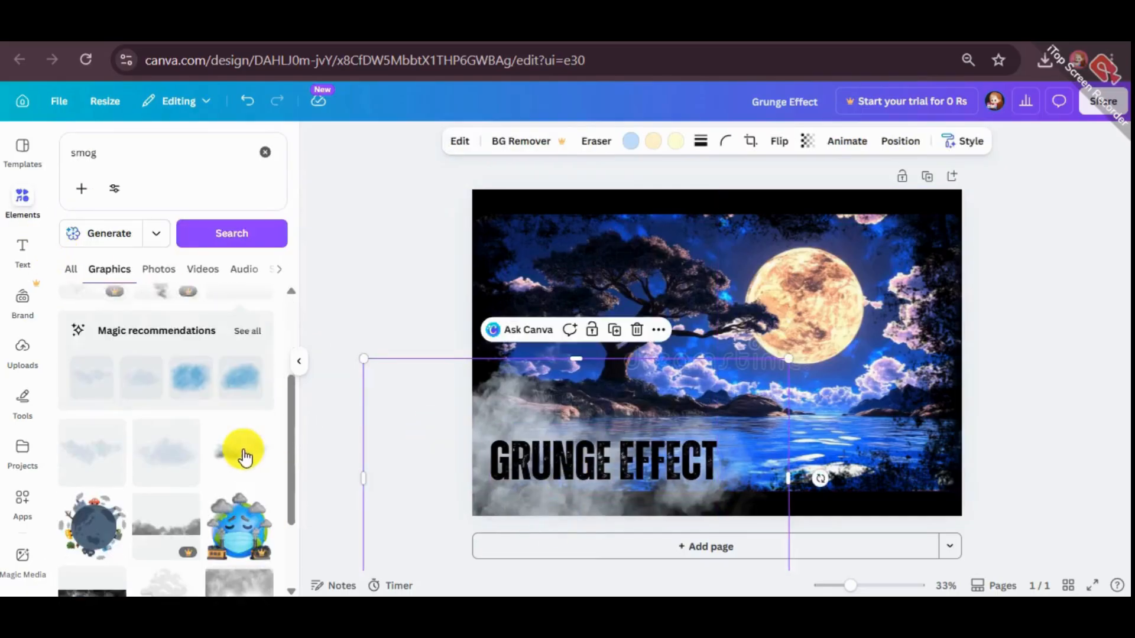
click(99, 453)
drag(694, 353, 527, 402)
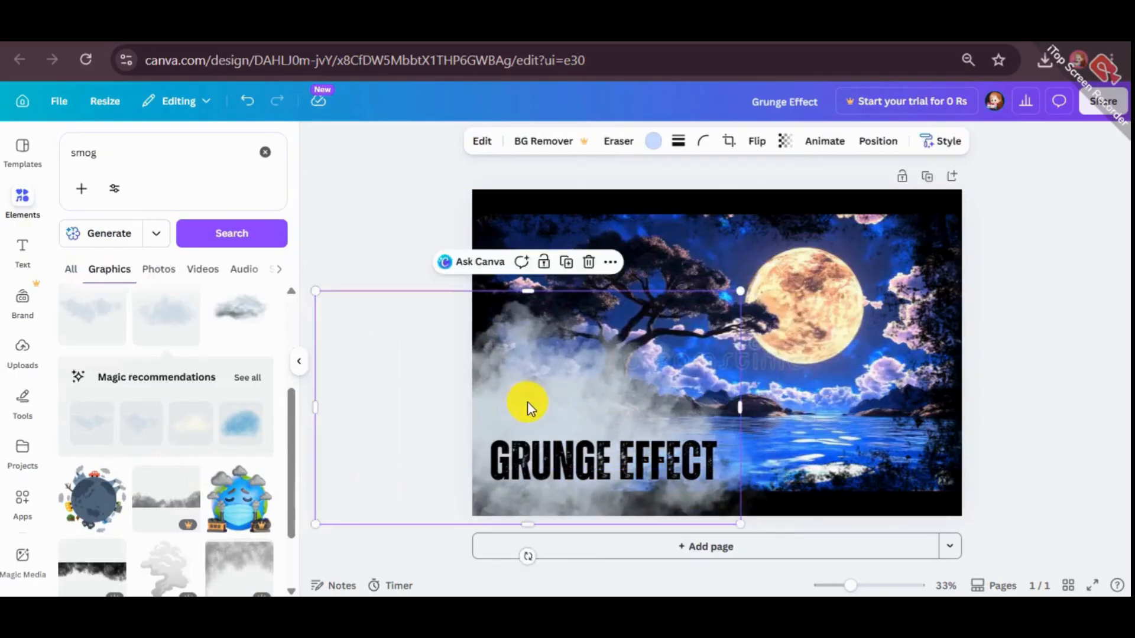
drag(489, 435, 358, 369)
click(724, 514)
drag(724, 514, 730, 555)
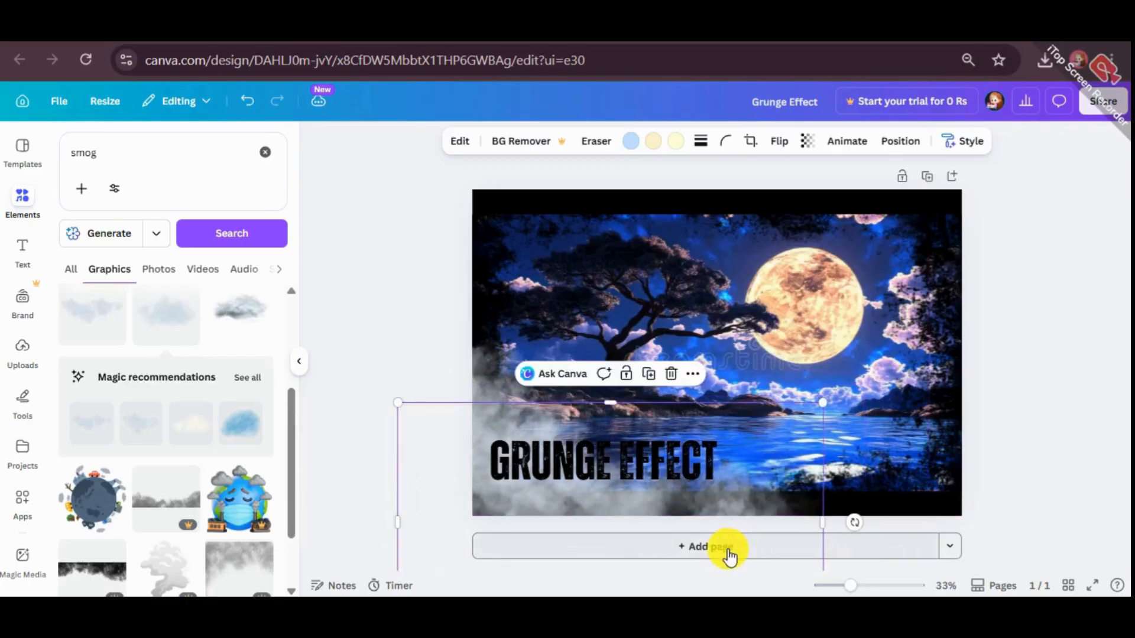
Step: Set the title's text color to white from the default solid colors
click(661, 452)
click(588, 142)
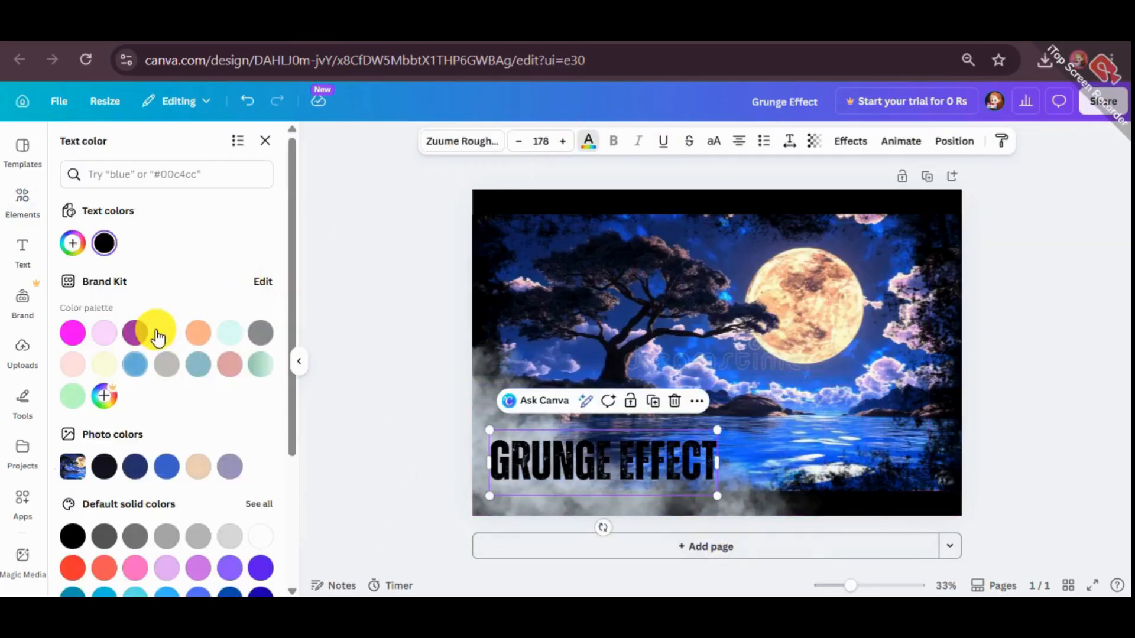
click(104, 396)
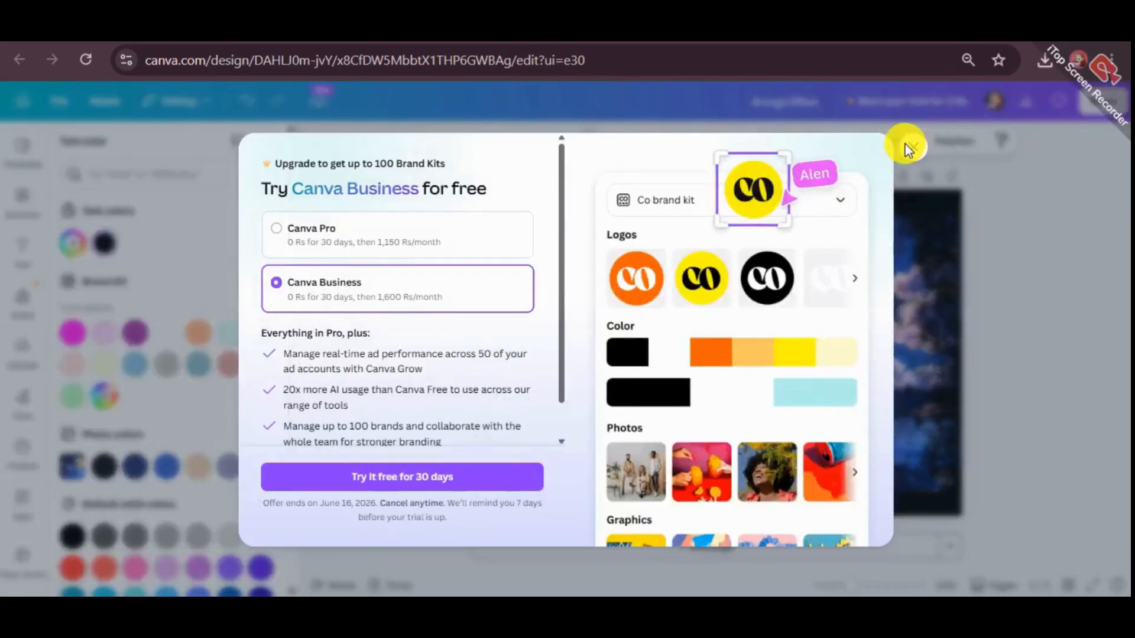
click(913, 146)
scroll(272, 412, down, 1)
scroll(272, 417, down, 3)
click(260, 350)
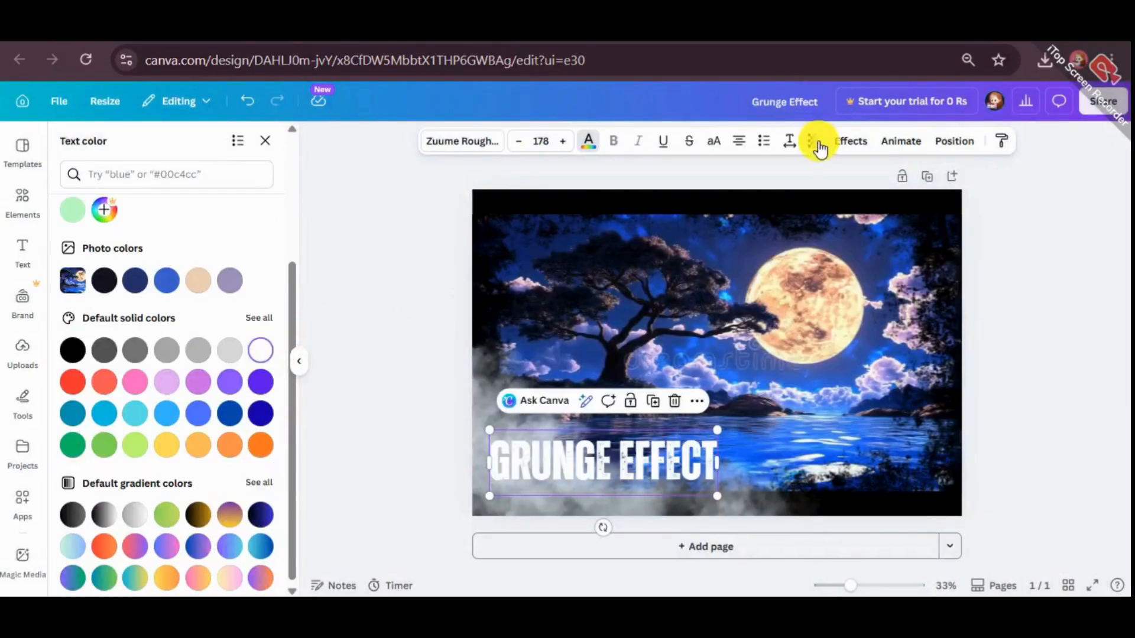
Step: Try the Echo effect on the title, and the Glow effect at intensity 100
click(851, 141)
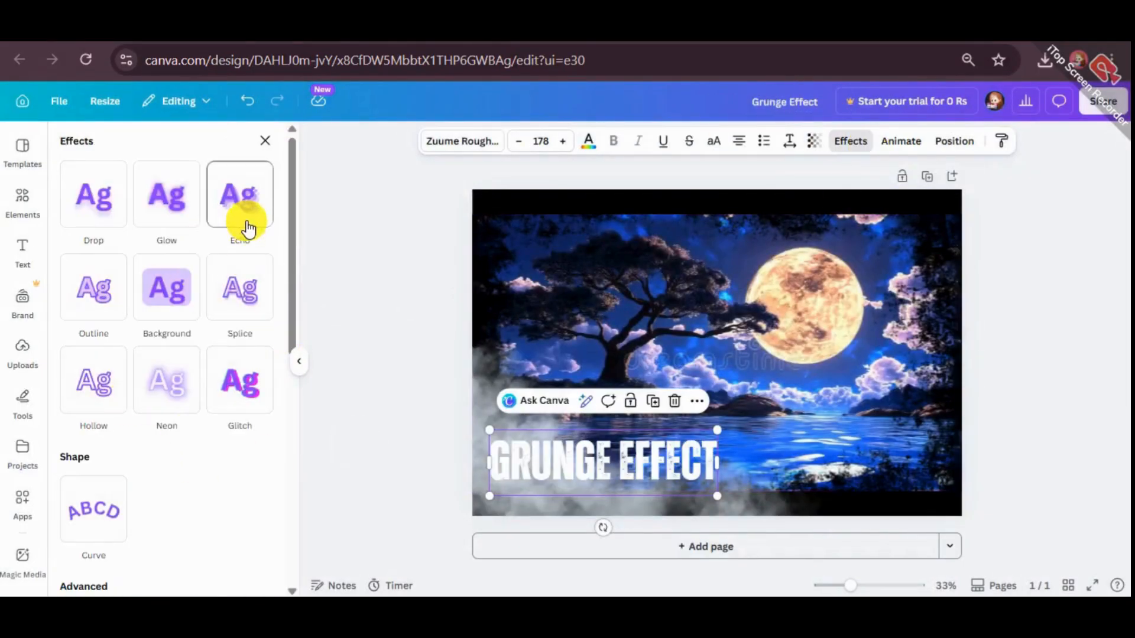
click(241, 213)
click(164, 208)
drag(112, 288, 315, 316)
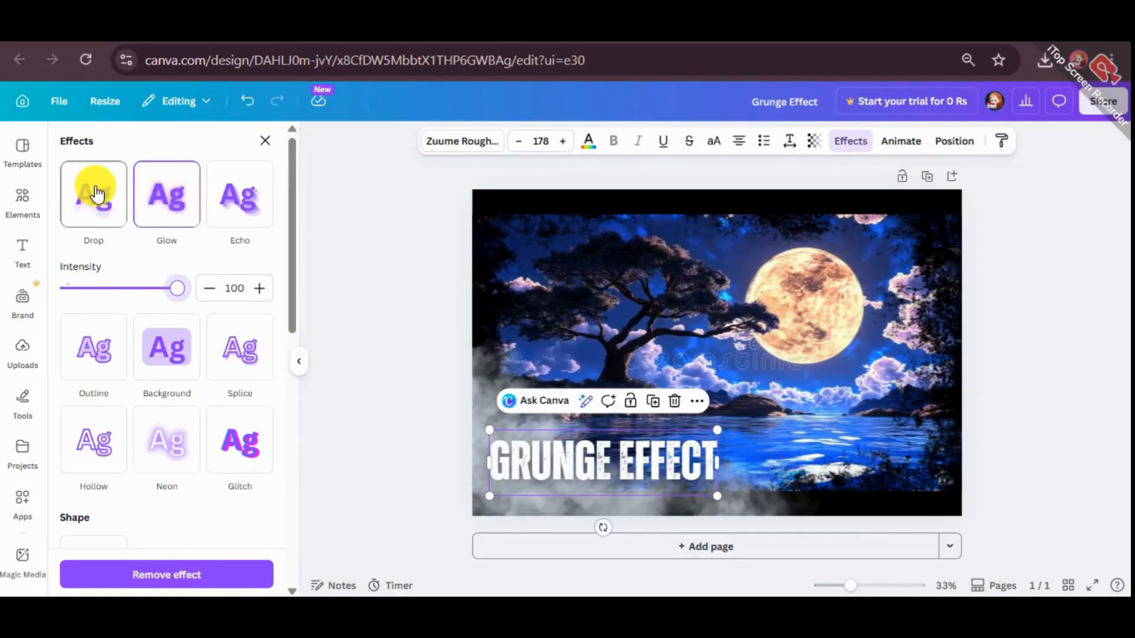
Step: Apply a Drop shadow effect to the title with direction 50, offset 100 and transparency 35
click(97, 194)
mouse_move(135, 290)
mouse_down()
mouse_move(168, 290)
mouse_move(133, 291)
mouse_up()
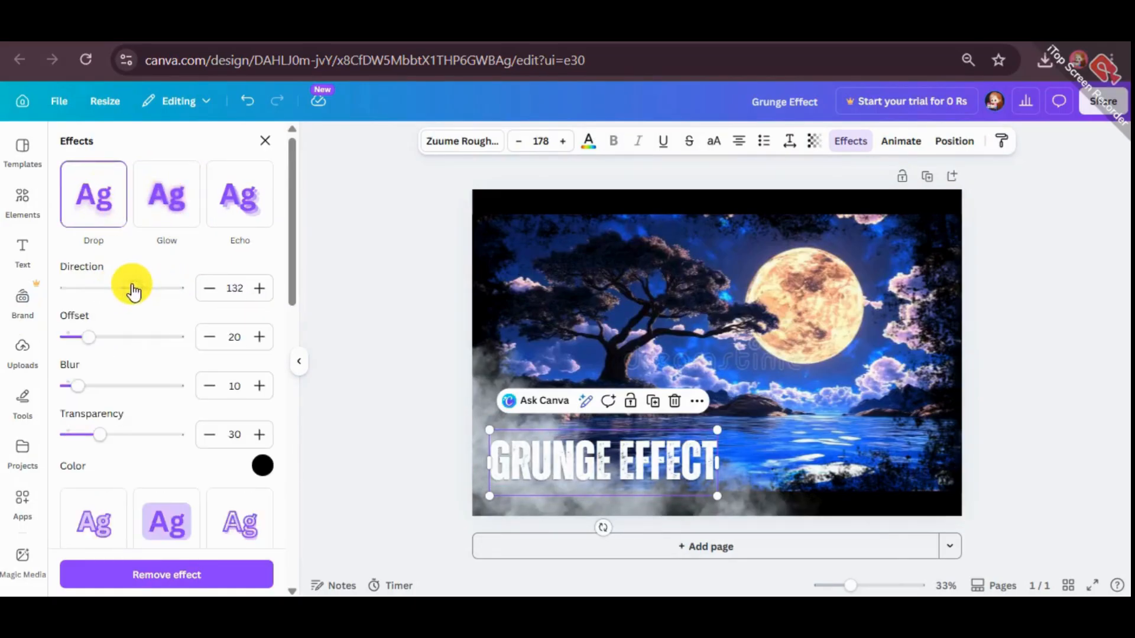
drag(88, 337, 173, 337)
click(145, 288)
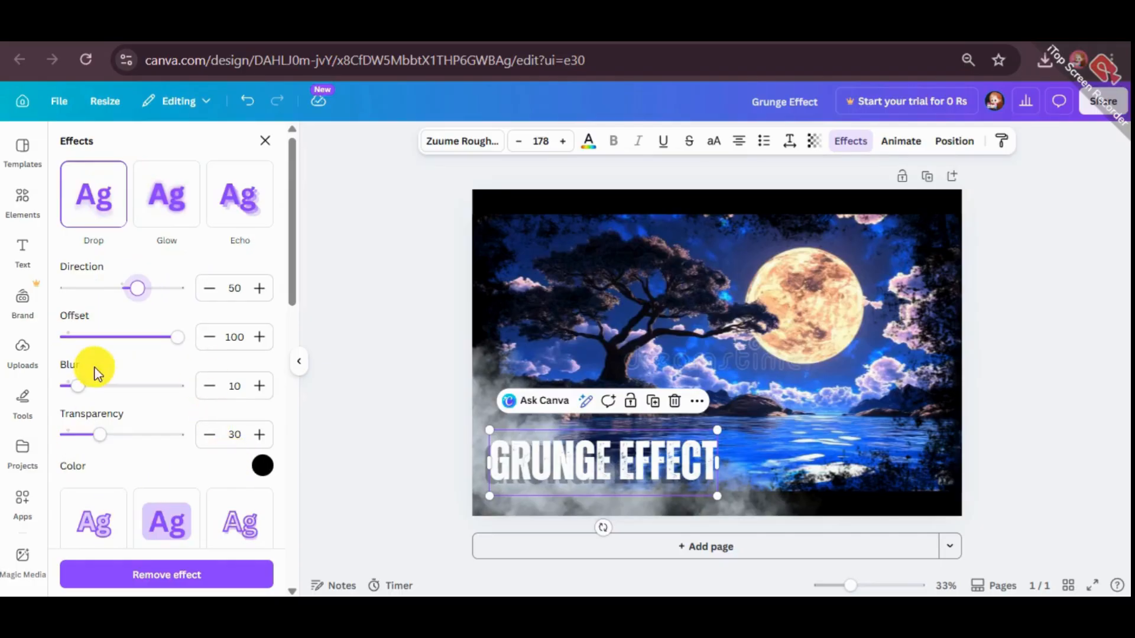
mouse_move(113, 426)
mouse_down()
mouse_move(236, 438)
mouse_move(107, 438)
mouse_up()
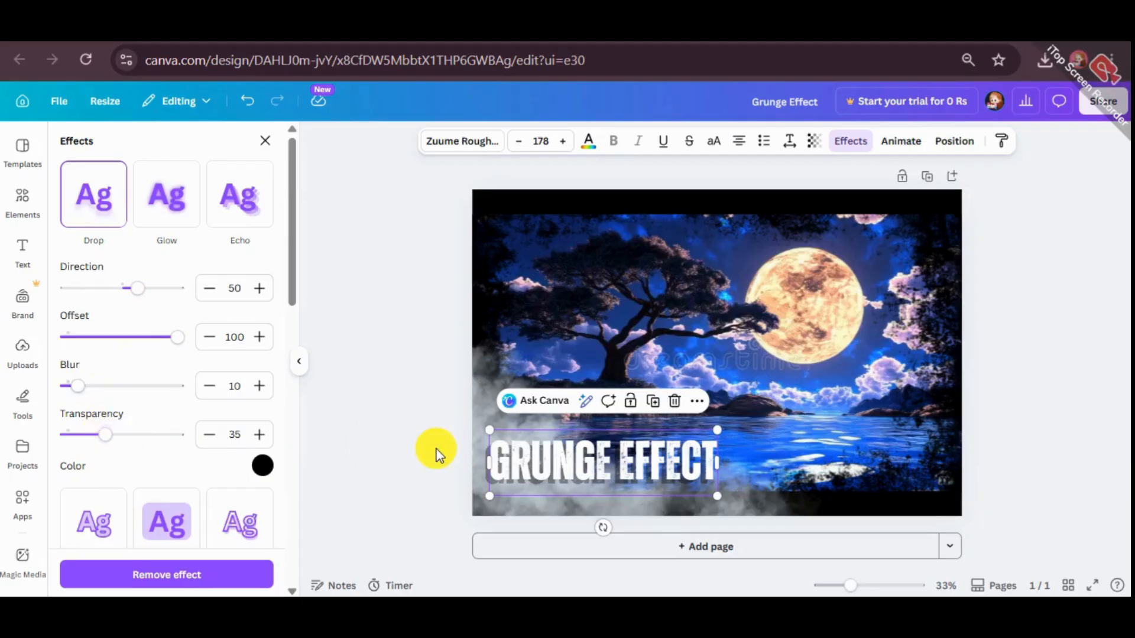
click(389, 465)
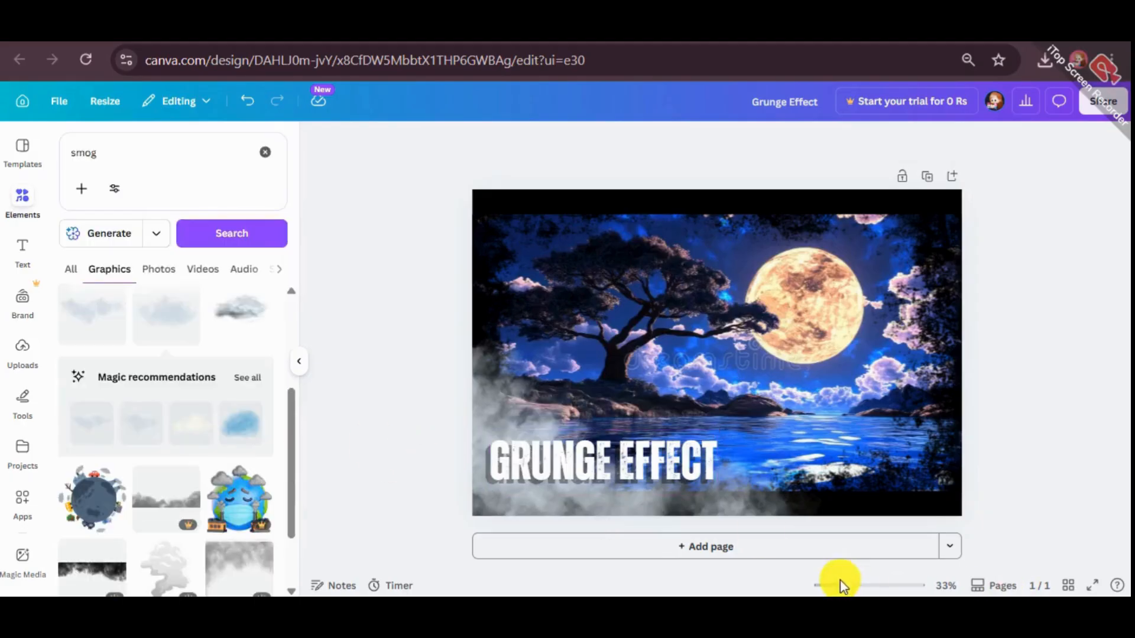